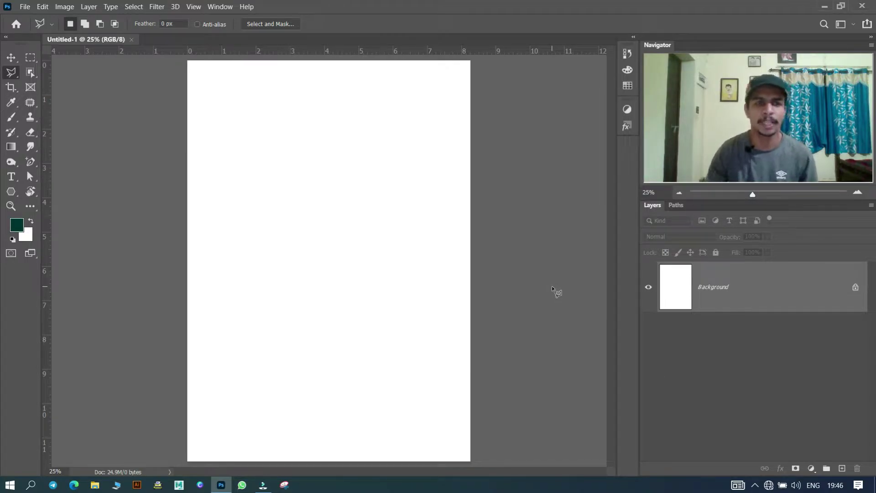
# Step: Open alexandru-zdrobau-BGz8vO3pKBk-unsplash.jpg from Downloads and dock it as its own document tab
pyautogui.click(155, 7)
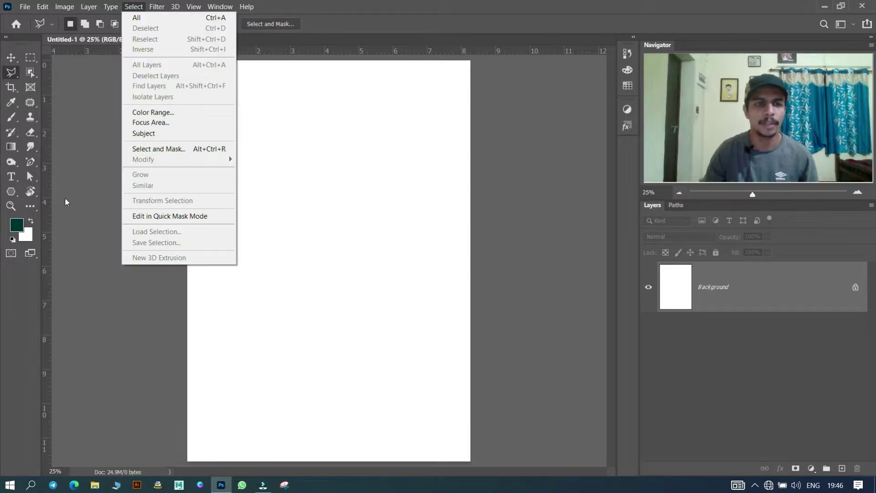
pyautogui.click(69, 153)
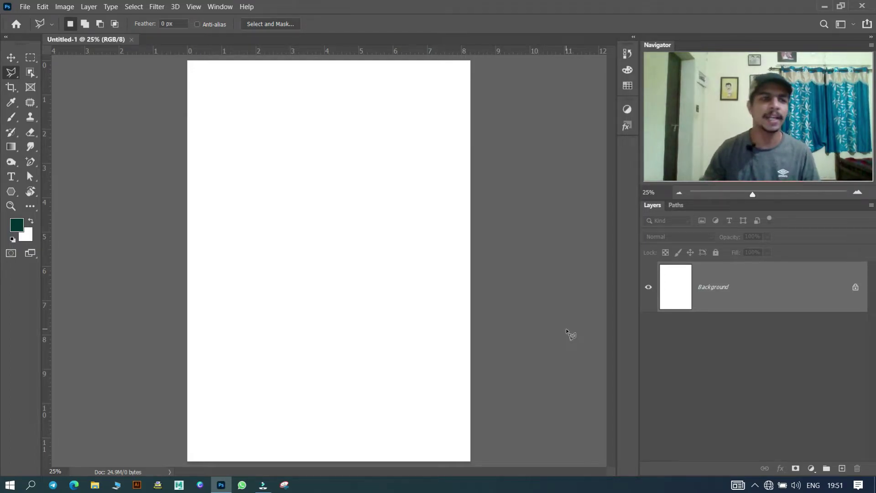
pyautogui.click(24, 7)
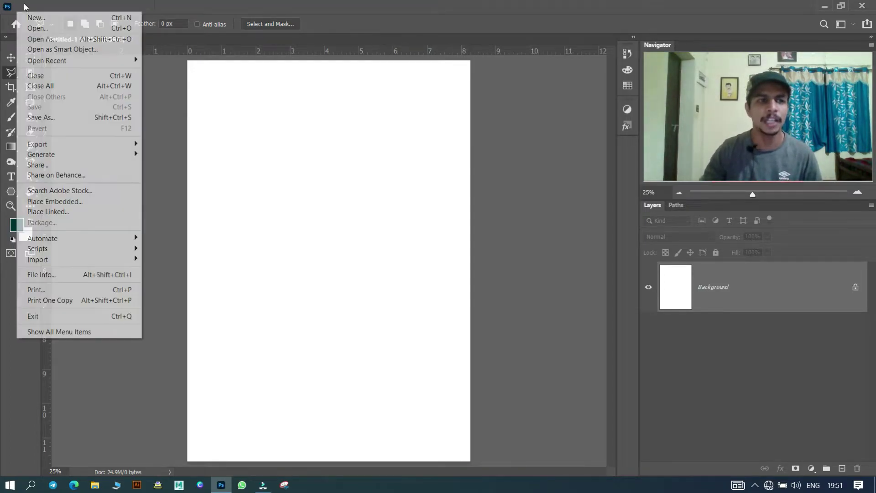
pyautogui.click(38, 28)
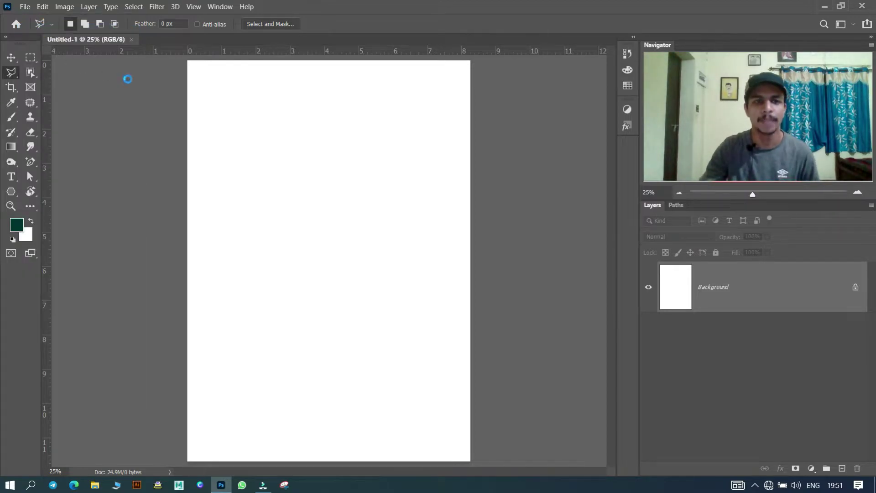
pyautogui.scroll(-2, 339, 152)
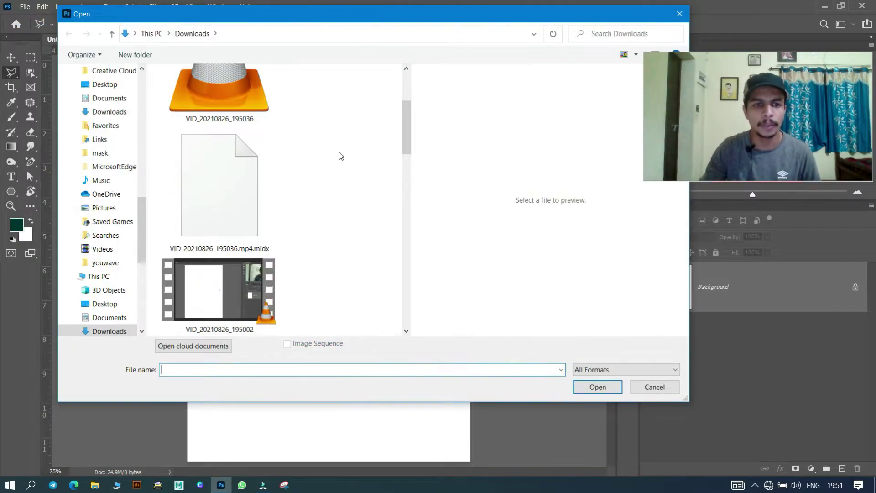
pyautogui.scroll(-3, 339, 151)
pyautogui.scroll(-3, 339, 152)
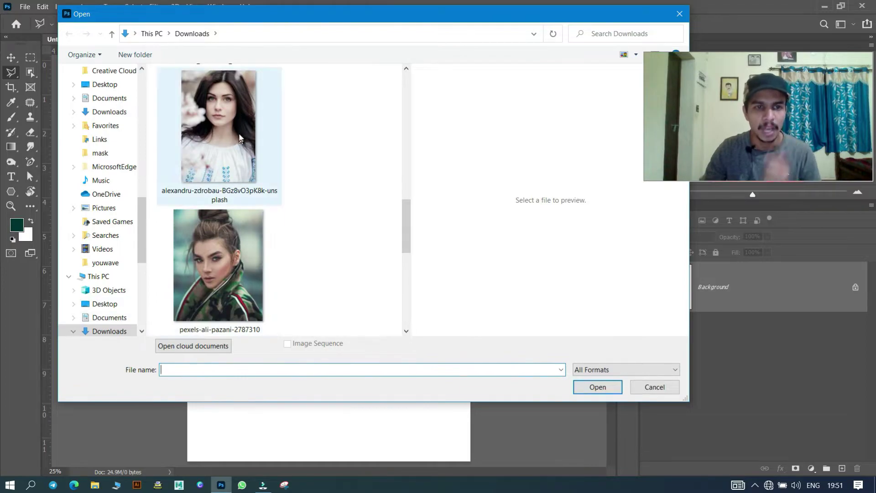
pyautogui.click(239, 137)
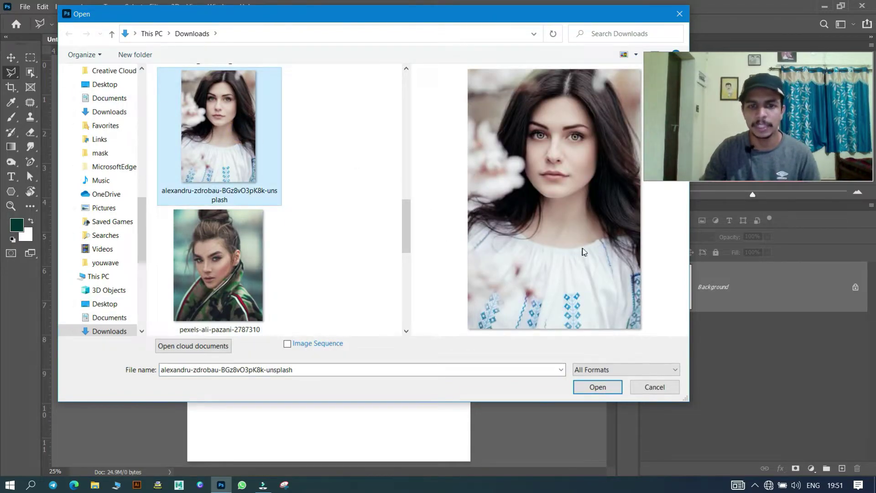
pyautogui.click(593, 387)
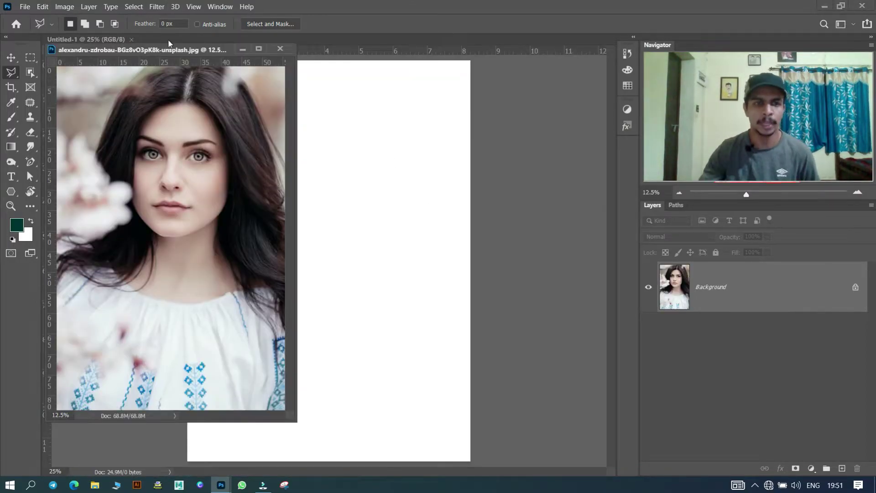
pyautogui.click(175, 47)
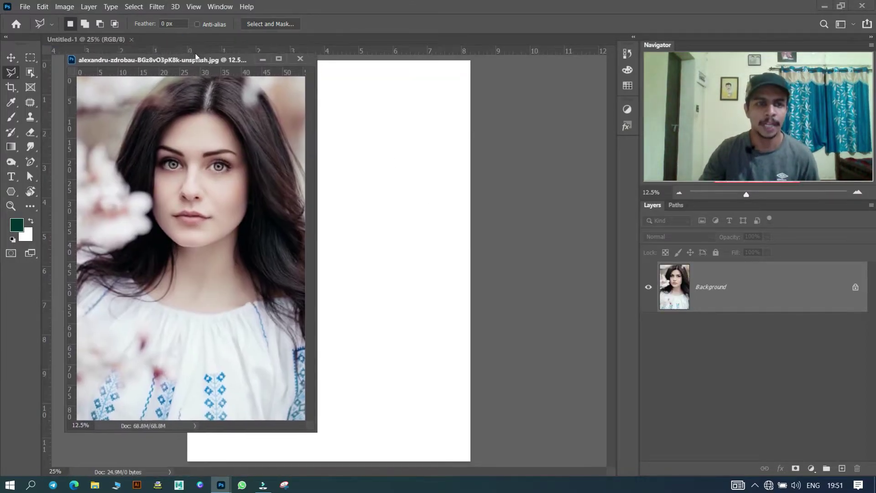
pyautogui.moveTo(184, 56); pyautogui.dragTo(228, 40)
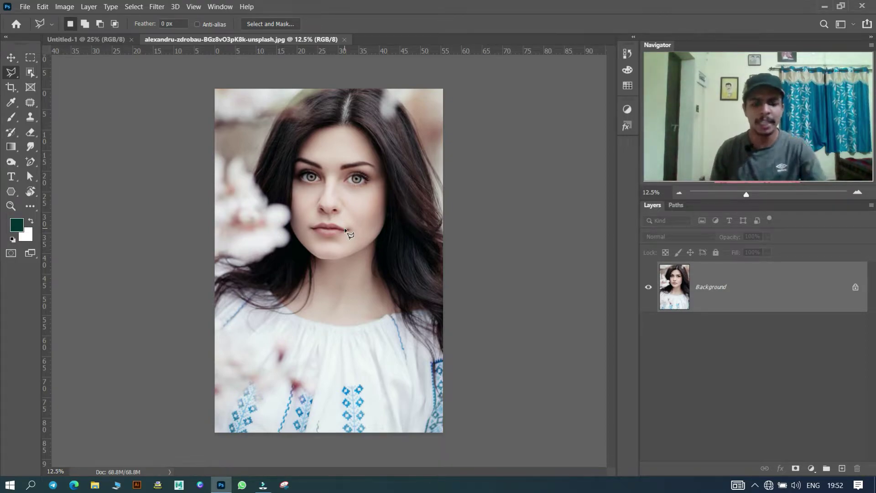
# Step: Duplicate the portrait background onto Layer 1 with Ctrl+J and launch Filter > Liquify
pyautogui.hotkey('ctrl', 'j')
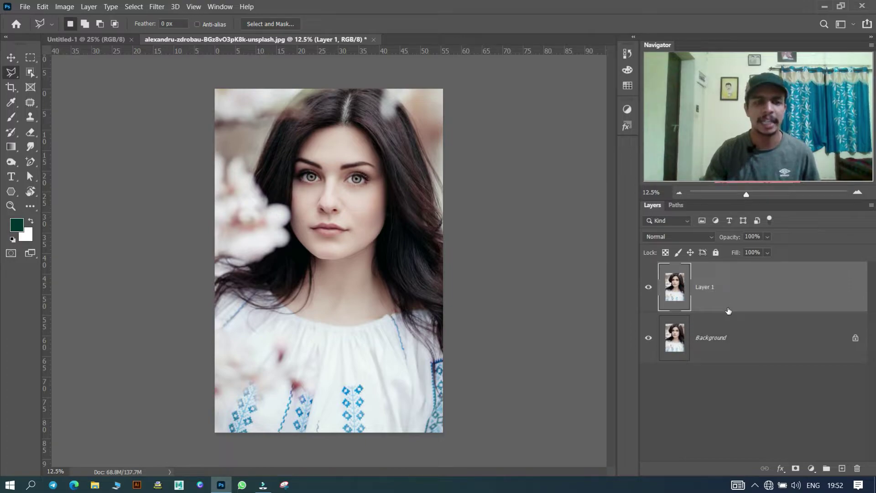
pyautogui.click(159, 7)
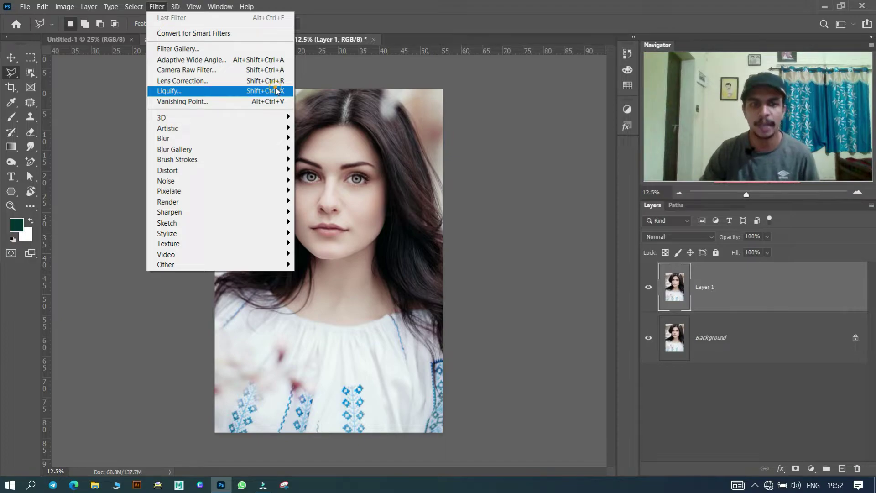
pyautogui.click(276, 91)
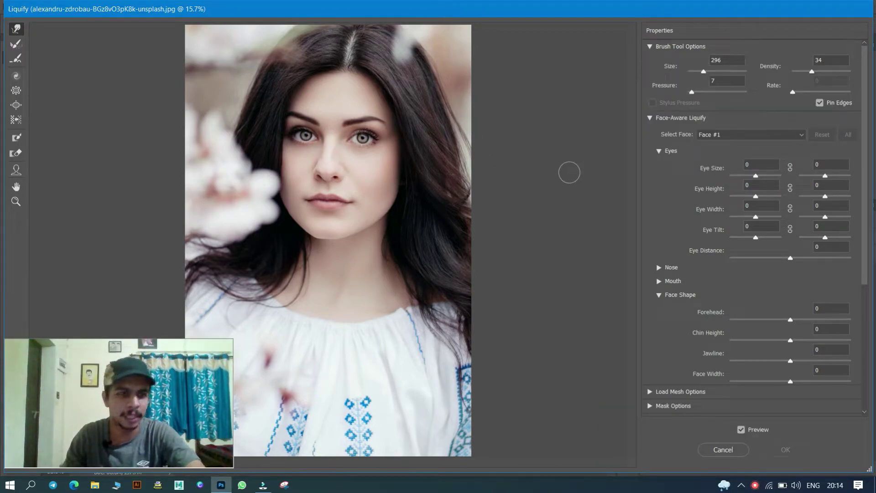
pyautogui.click(15, 174)
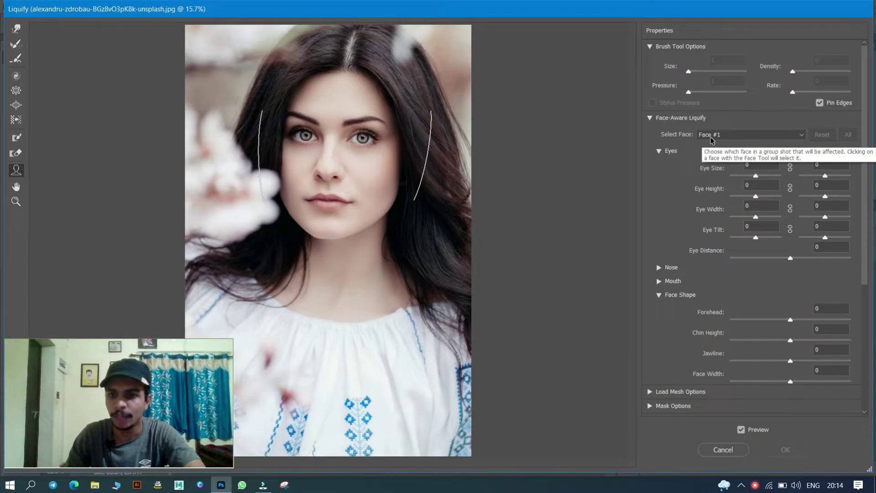
pyautogui.moveTo(329, 157)
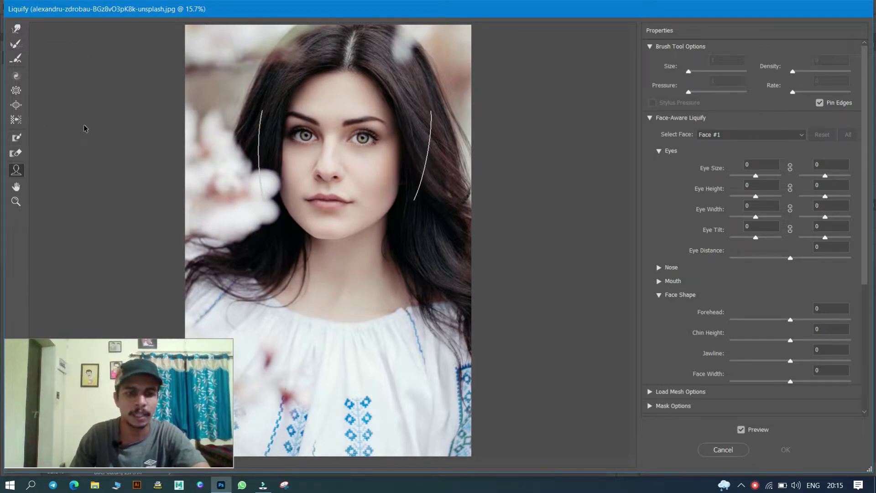
pyautogui.click(16, 30)
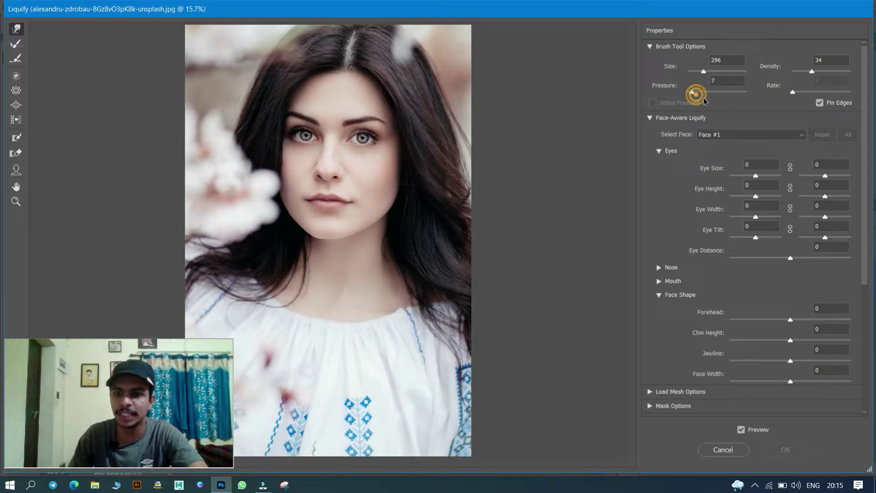
# Step: Set Forward Warp to density 20 and pressure 80 and push in the right jawline
pyautogui.moveTo(692, 93); pyautogui.dragTo(695, 93)
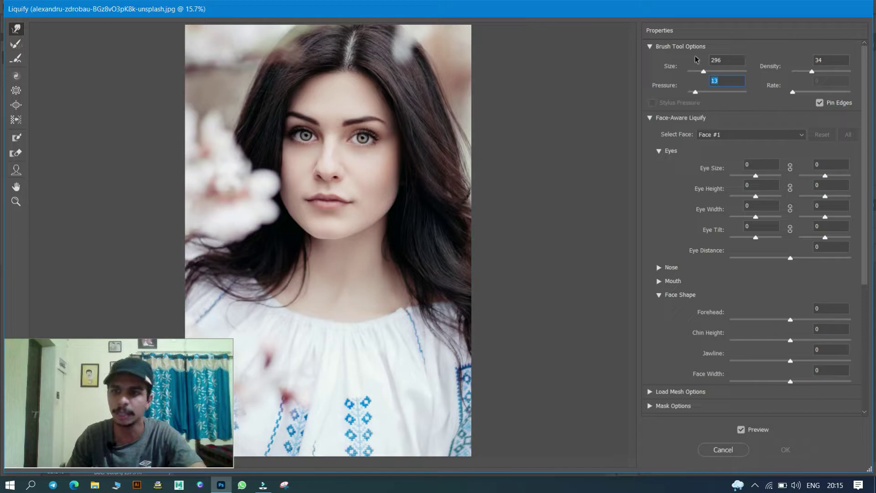
pyautogui.click(804, 72)
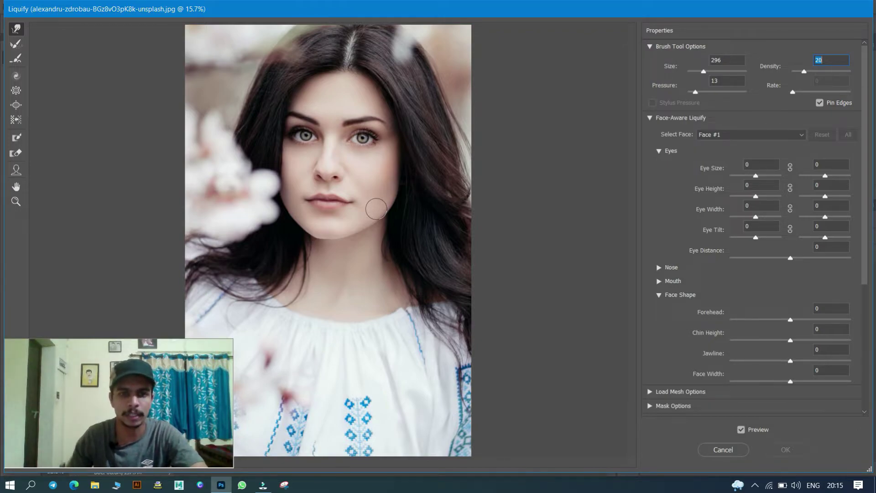
pyautogui.moveTo(375, 209)
pyautogui.mouseDown()
pyautogui.moveTo(353, 235)
pyautogui.moveTo(372, 218)
pyautogui.mouseUp()
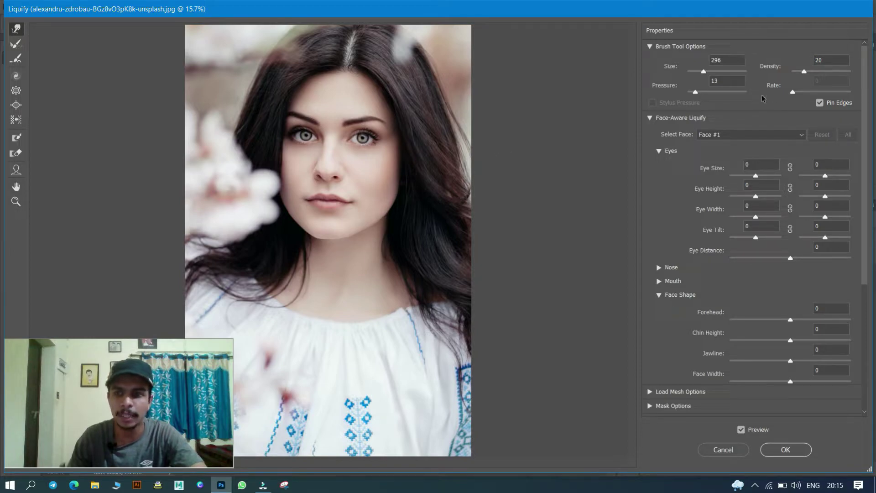
pyautogui.moveTo(695, 91); pyautogui.dragTo(734, 92)
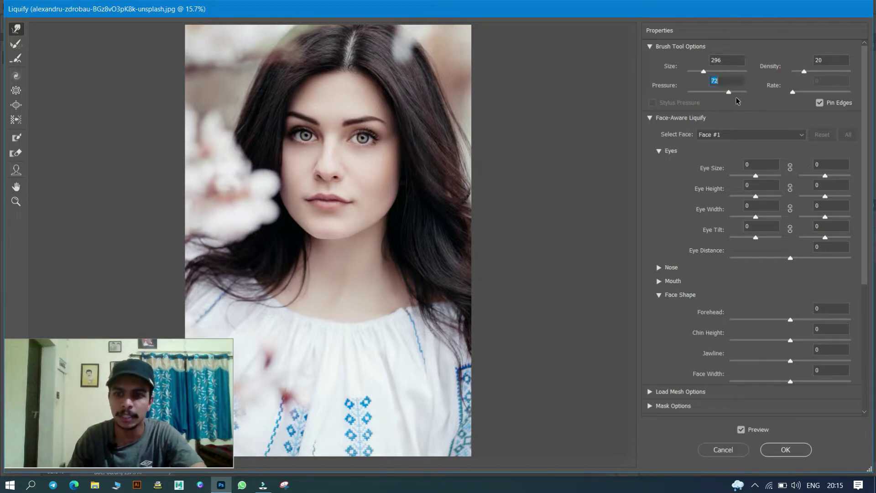
pyautogui.moveTo(361, 221)
pyautogui.mouseDown()
pyautogui.moveTo(358, 230)
pyautogui.moveTo(372, 209)
pyautogui.moveTo(380, 241)
pyautogui.moveTo(362, 214)
pyautogui.moveTo(360, 227)
pyautogui.mouseUp()
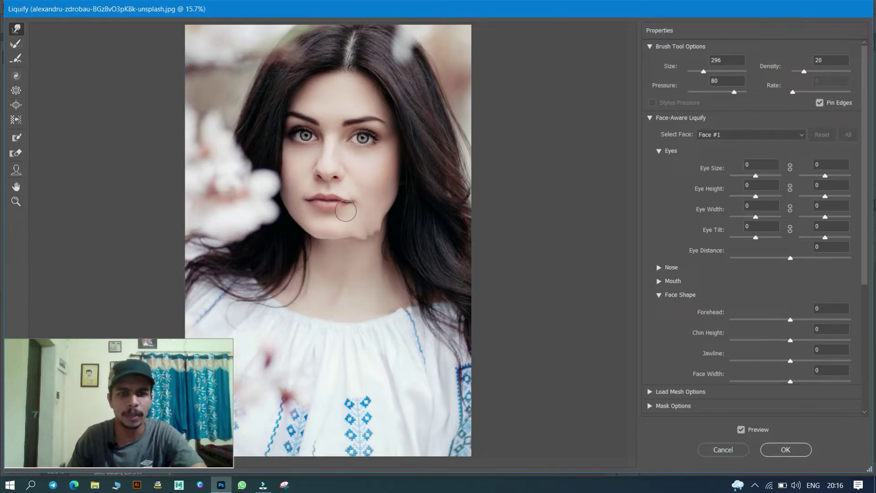
pyautogui.moveTo(385, 223); pyautogui.dragTo(373, 232)
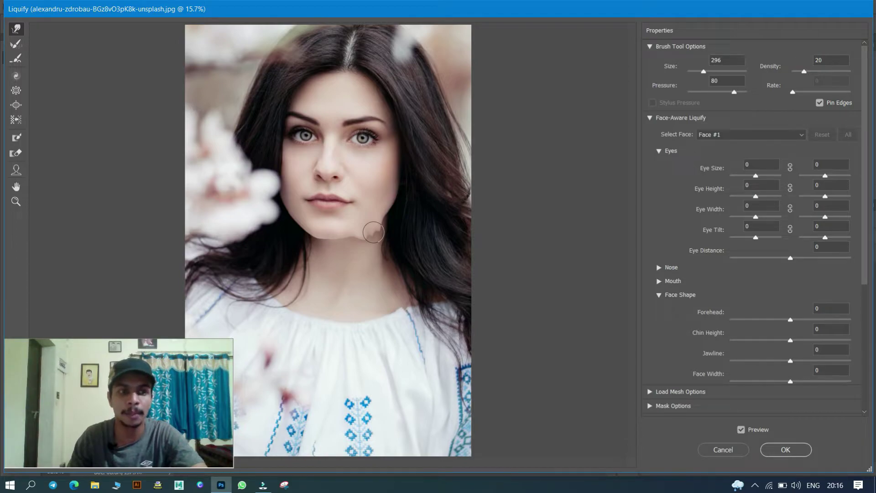
# Step: Brush the dented jaw with the Reconstruct Tool to return it to its original shape
pyautogui.click(15, 45)
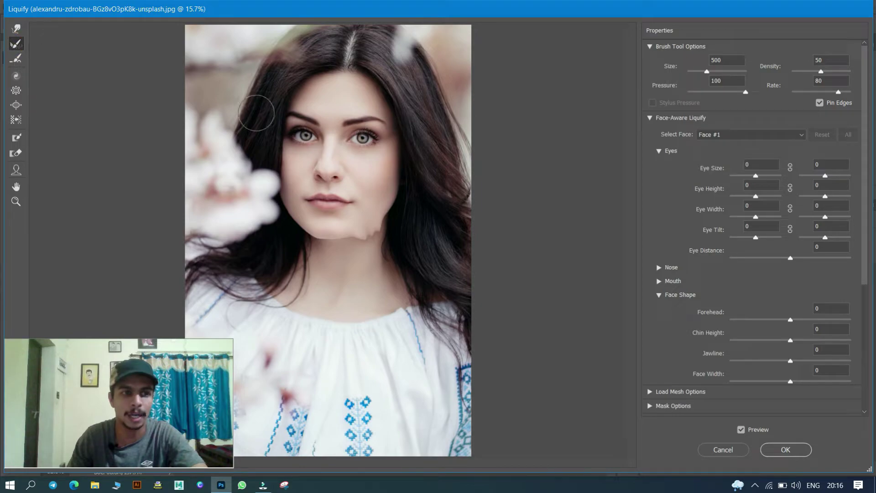
pyautogui.moveTo(359, 235)
pyautogui.mouseDown()
pyautogui.moveTo(382, 214)
pyautogui.moveTo(356, 236)
pyautogui.moveTo(368, 249)
pyautogui.moveTo(372, 224)
pyautogui.moveTo(362, 232)
pyautogui.moveTo(378, 218)
pyautogui.mouseUp()
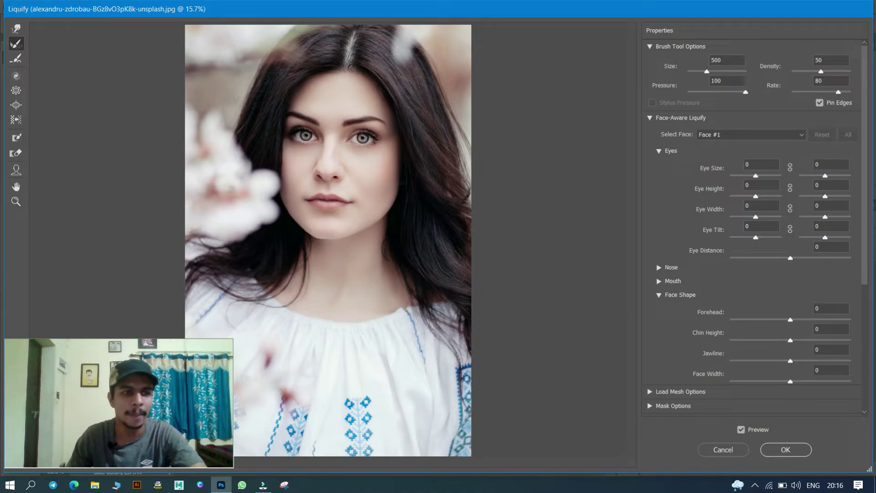
# Step: Twirl the dark hair near the right shoulder clockwise with a size 800 brush
pyautogui.click(17, 78)
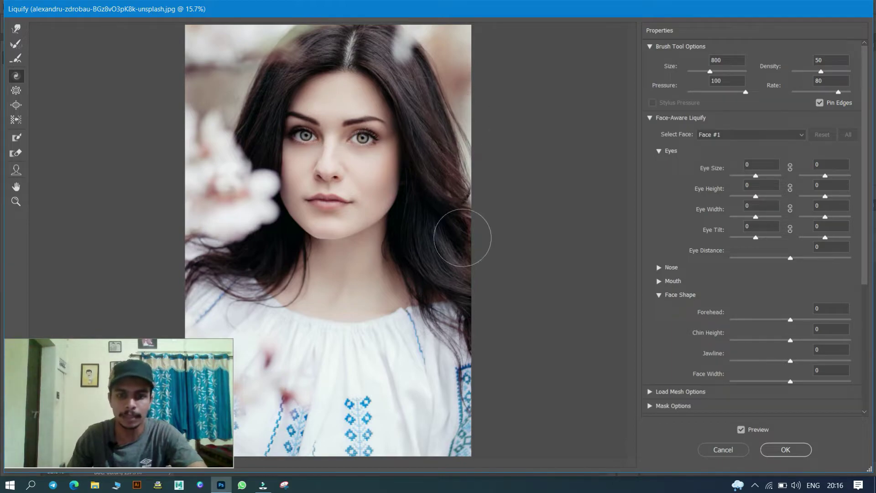
pyautogui.click(443, 270)
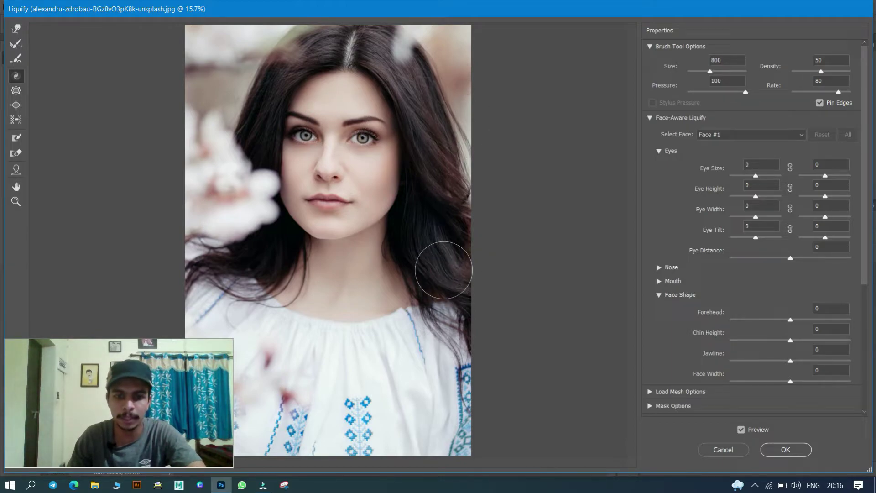
pyautogui.moveTo(443, 270); pyautogui.dragTo(444, 270)
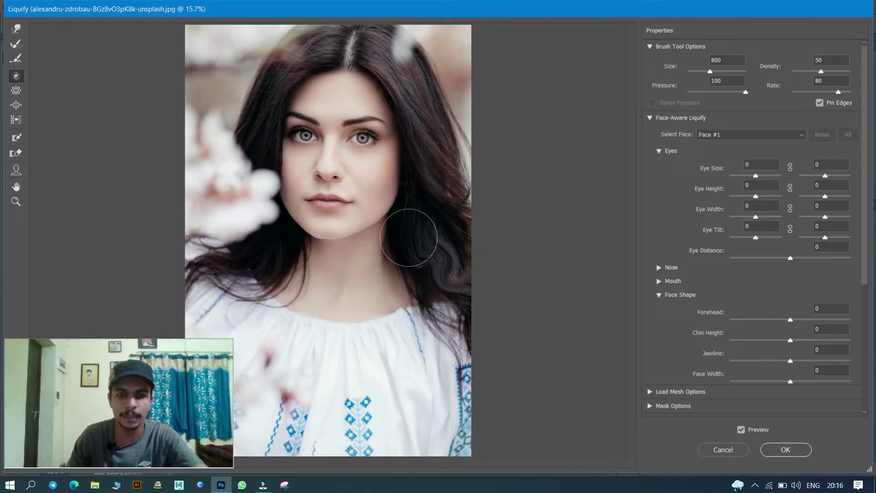
pyautogui.click(15, 91)
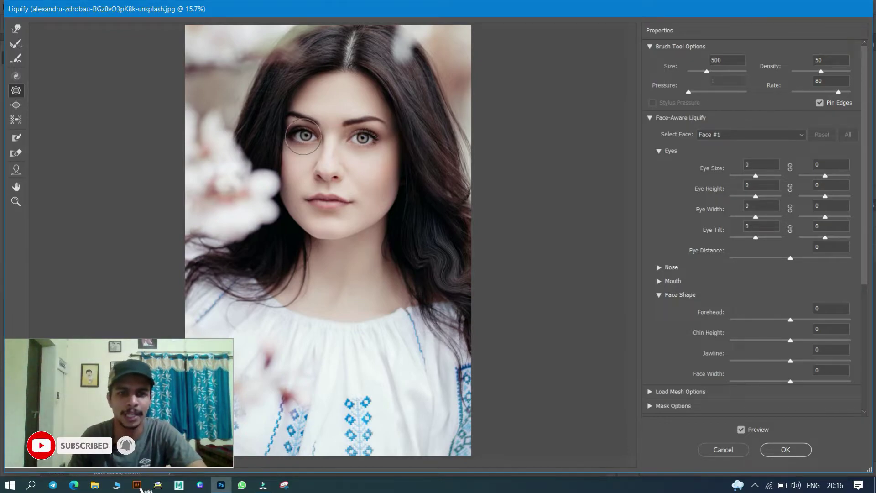
# Step: Pinch the left eye, then reconstruct the left eye, the area between the eyes and the left cheek
pyautogui.click(303, 136)
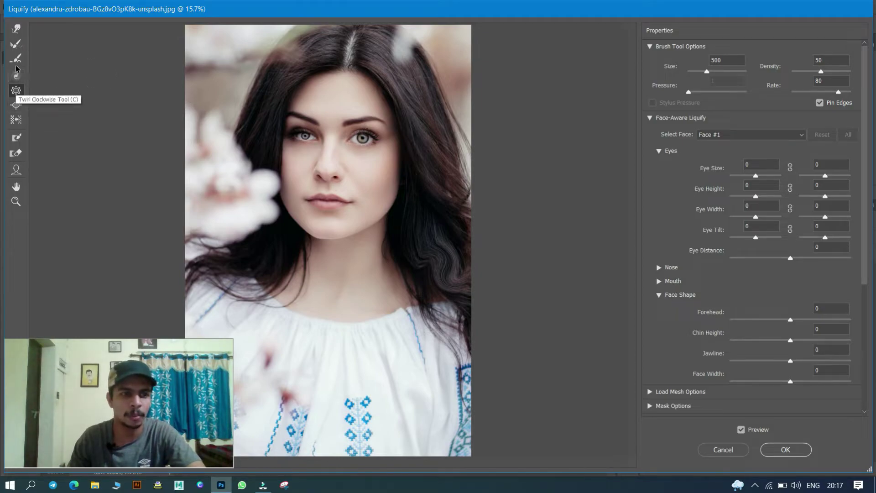
pyautogui.click(13, 42)
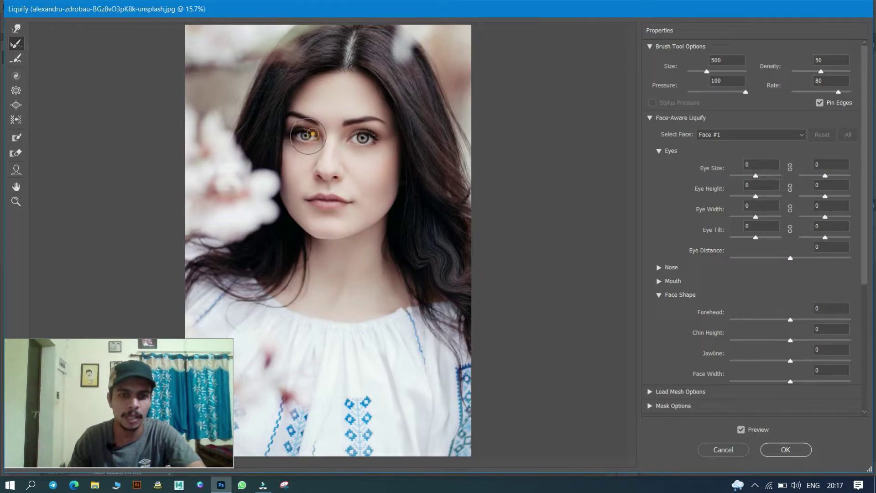
pyautogui.moveTo(304, 137); pyautogui.dragTo(288, 139)
pyautogui.click(294, 131)
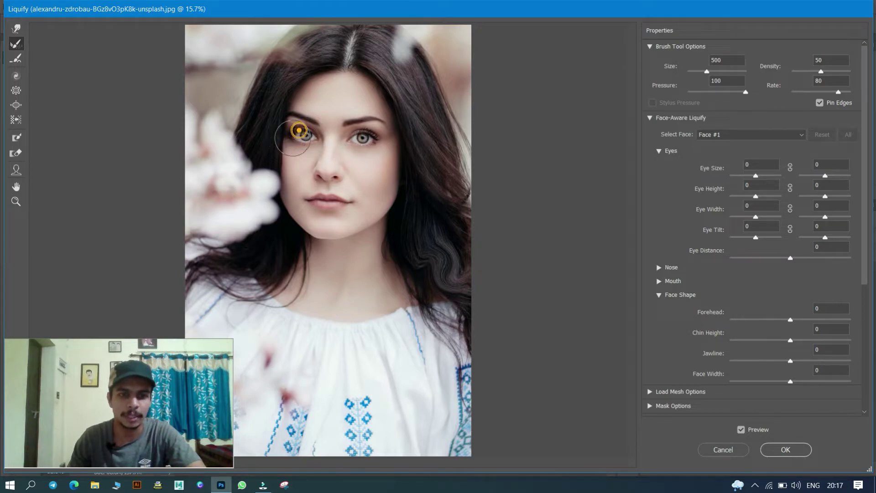
pyautogui.click(350, 137)
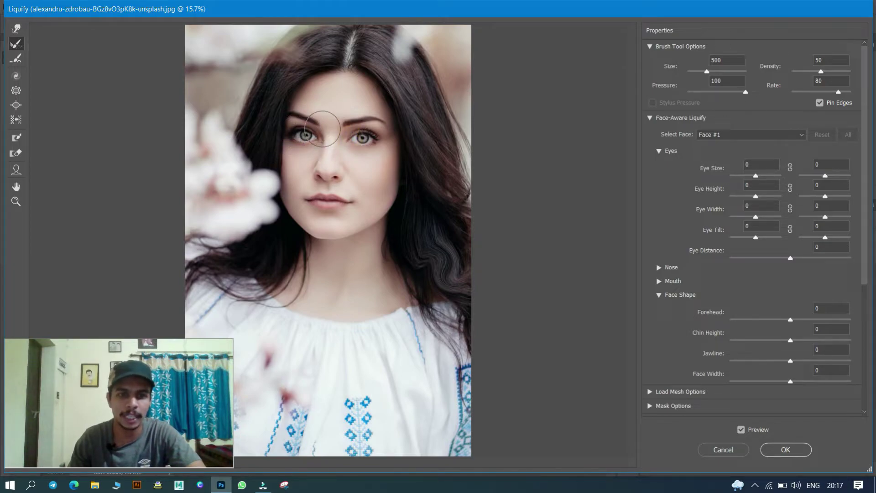
pyautogui.click(304, 163)
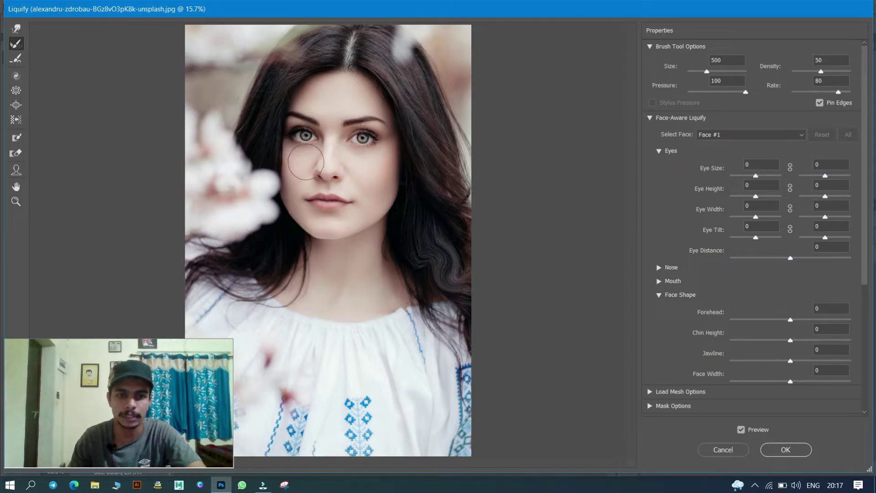
pyautogui.click(16, 104)
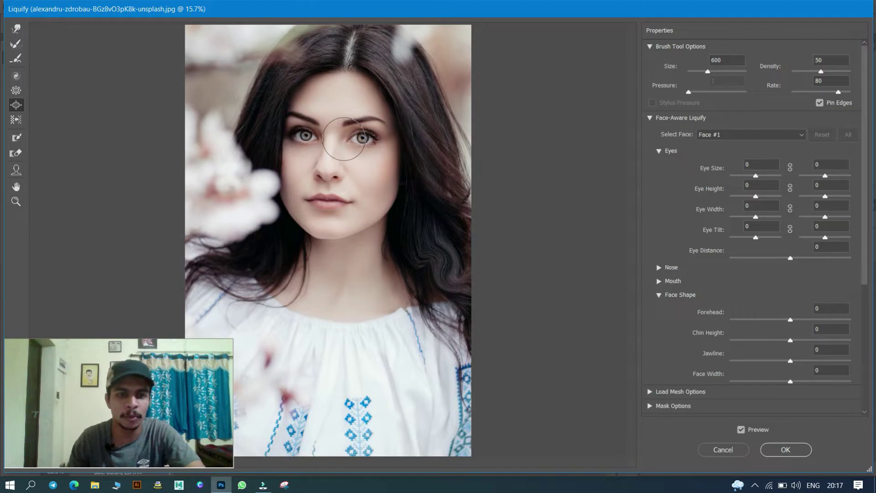
# Step: Bloat the left eye twice to enlarge its iris
pyautogui.click(305, 132)
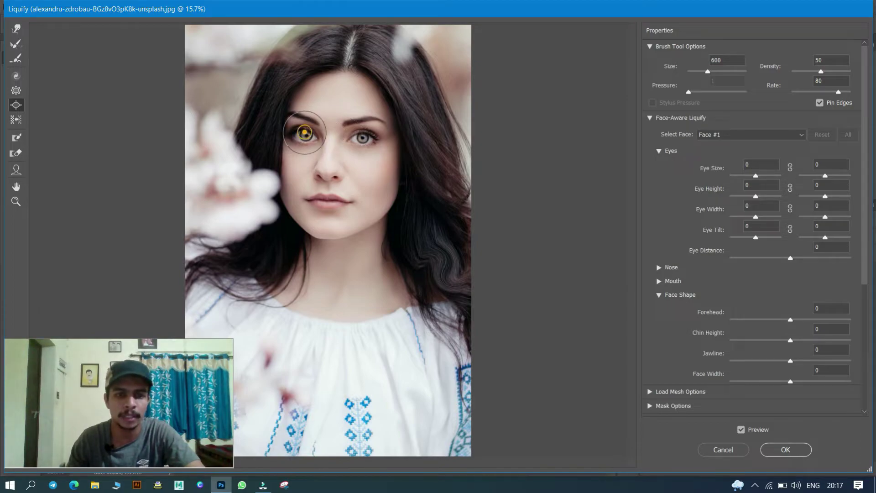
pyautogui.click(304, 133)
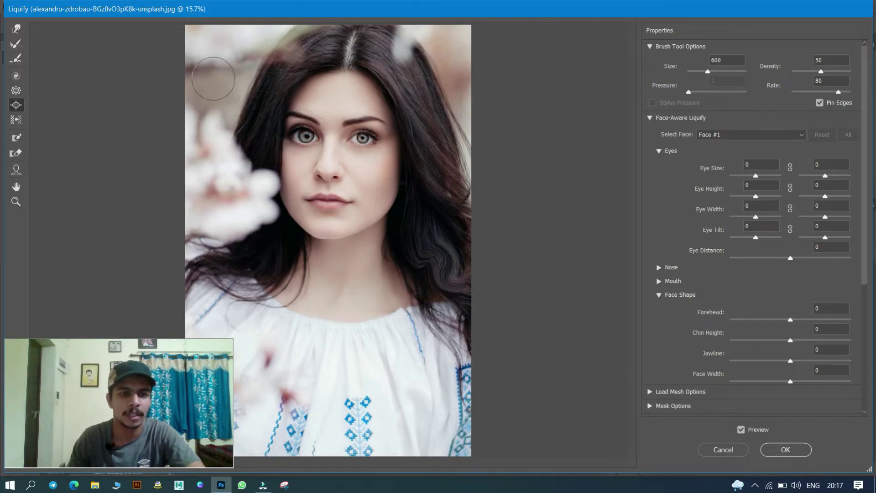
pyautogui.click(12, 47)
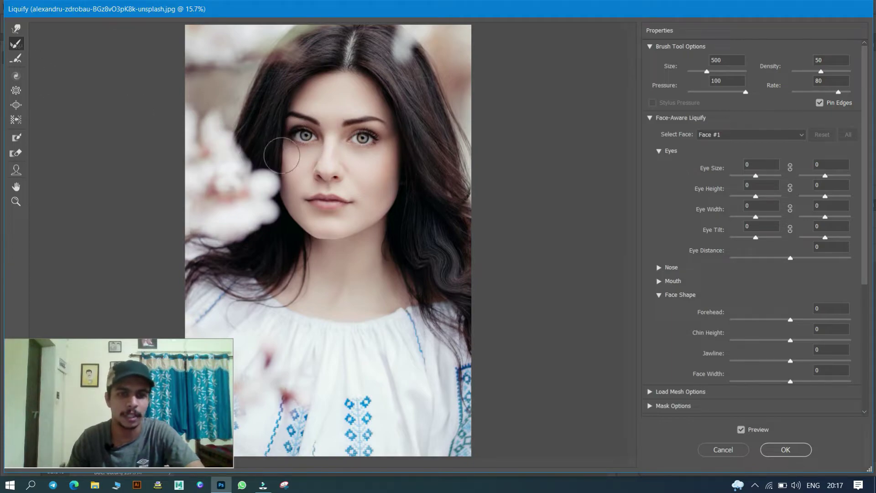
# Step: Restore the left eye, then push pixels sideways along the right eyebrow and cheek
pyautogui.click(296, 139)
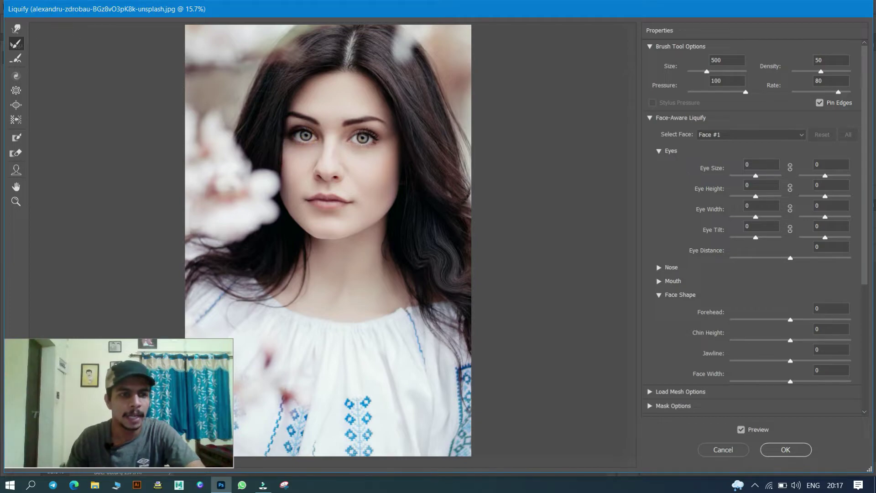
pyautogui.click(13, 118)
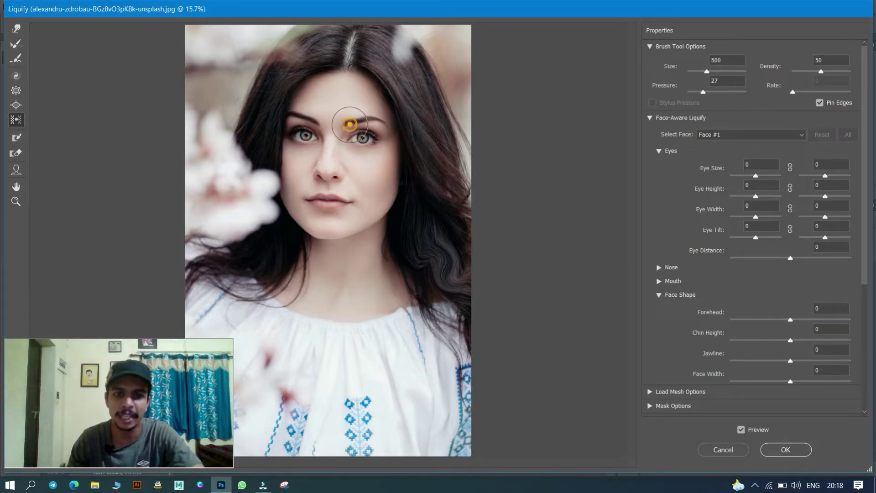
pyautogui.moveTo(350, 124)
pyautogui.mouseDown()
pyautogui.moveTo(328, 133)
pyautogui.moveTo(349, 144)
pyautogui.moveTo(370, 177)
pyautogui.mouseUp()
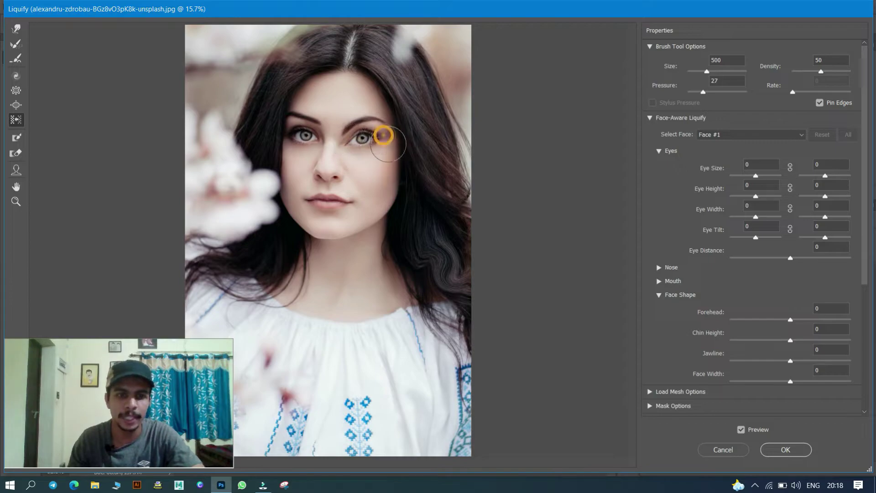
pyautogui.click(371, 176)
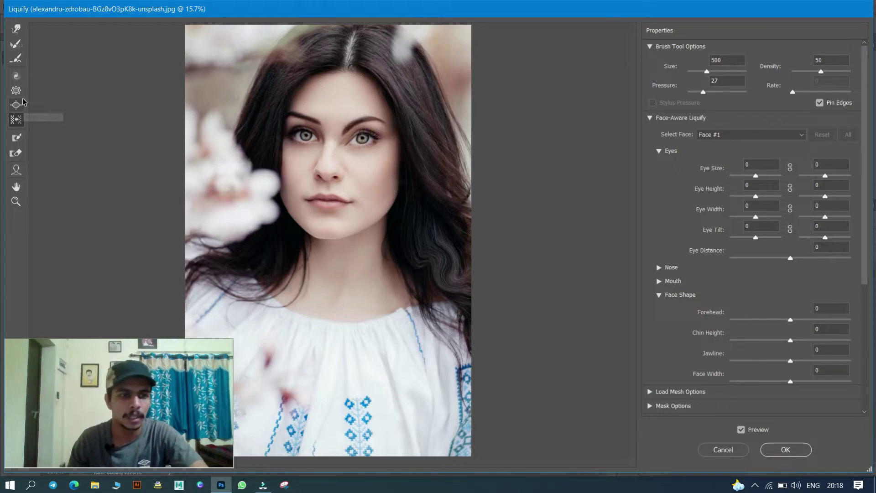
# Step: Reconstruct the areas around the right eye, including its outer corner
pyautogui.click(16, 44)
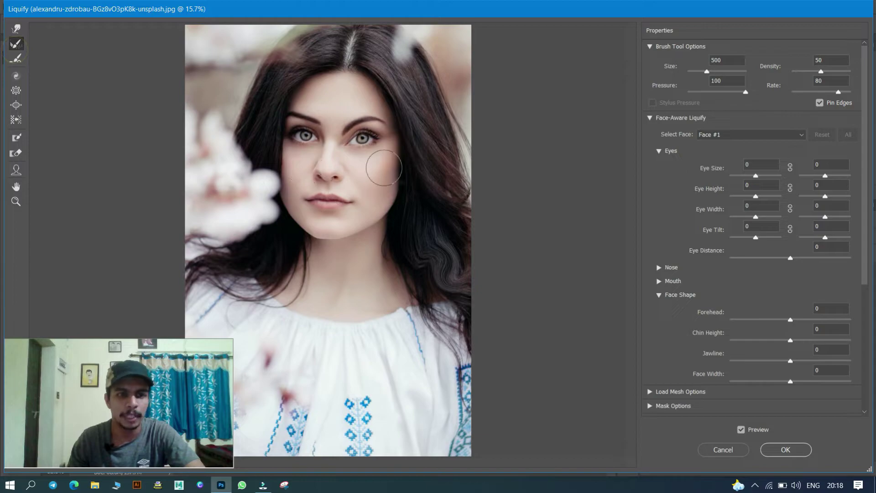
pyautogui.click(362, 147)
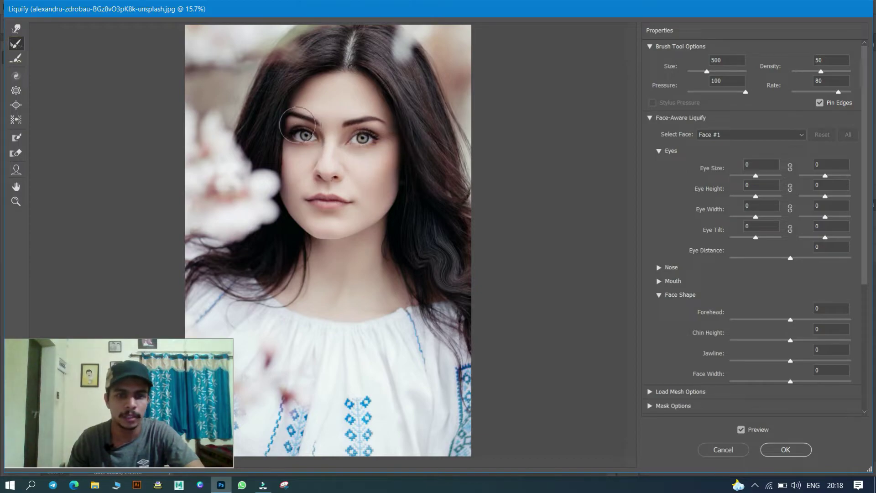
pyautogui.click(348, 146)
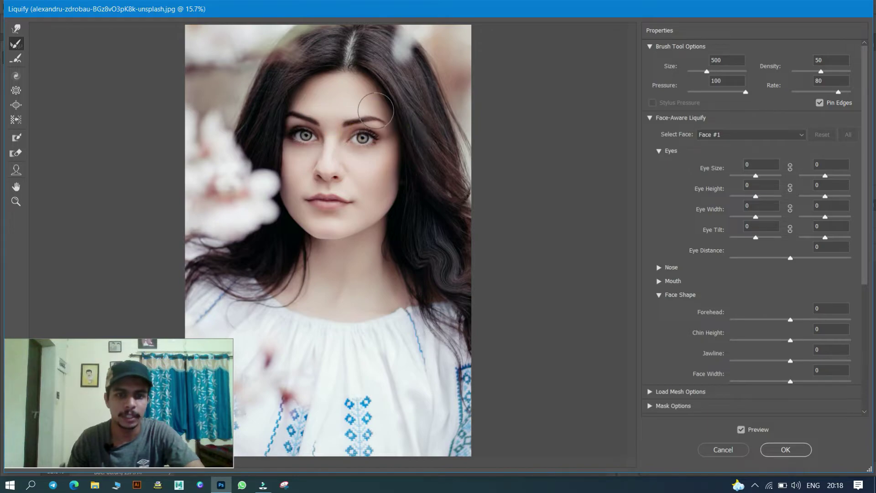
pyautogui.click(395, 138)
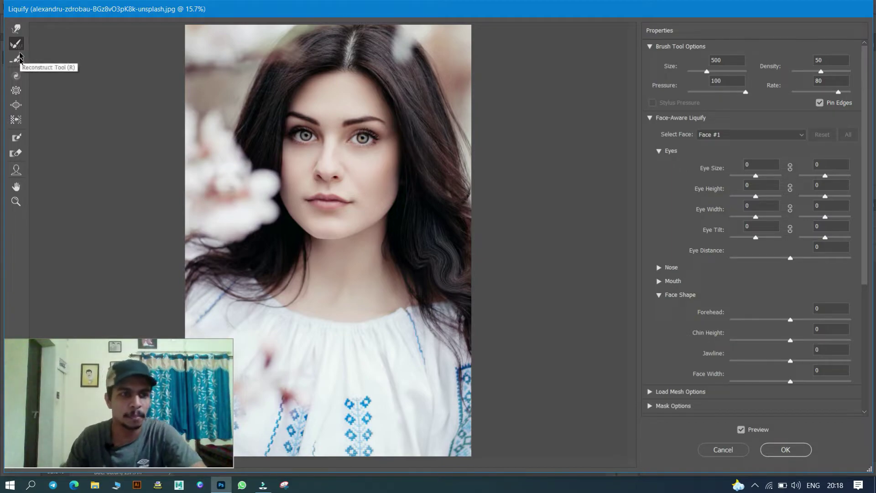
pyautogui.click(15, 29)
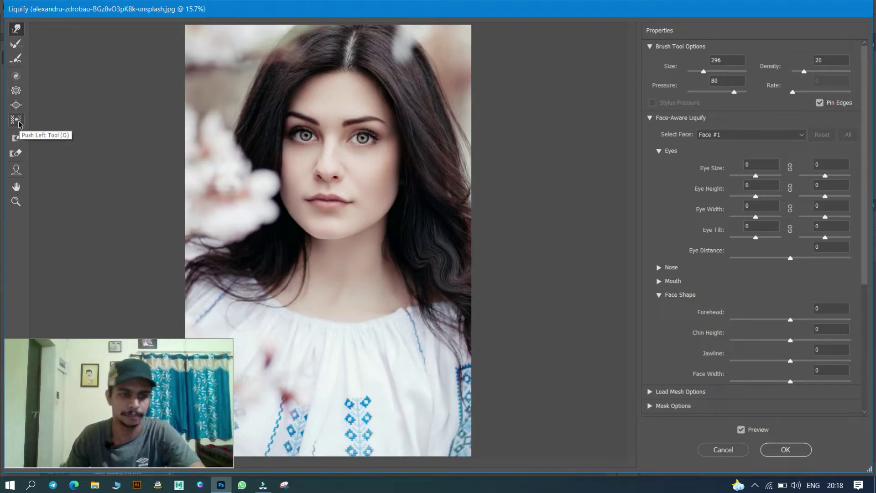
pyautogui.click(21, 176)
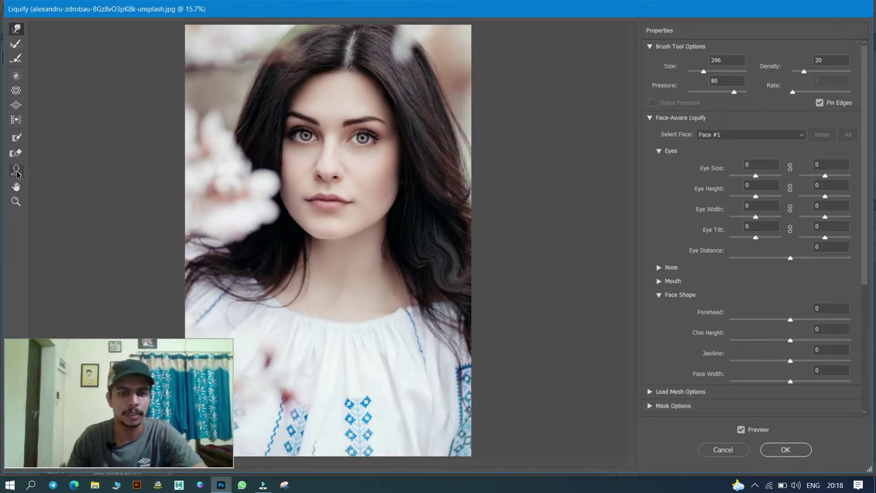
# Step: Cancel the trial Liquify edits and reopen Liquify on Layer 1 with Ctrl+Shift+X
pyautogui.click(739, 451)
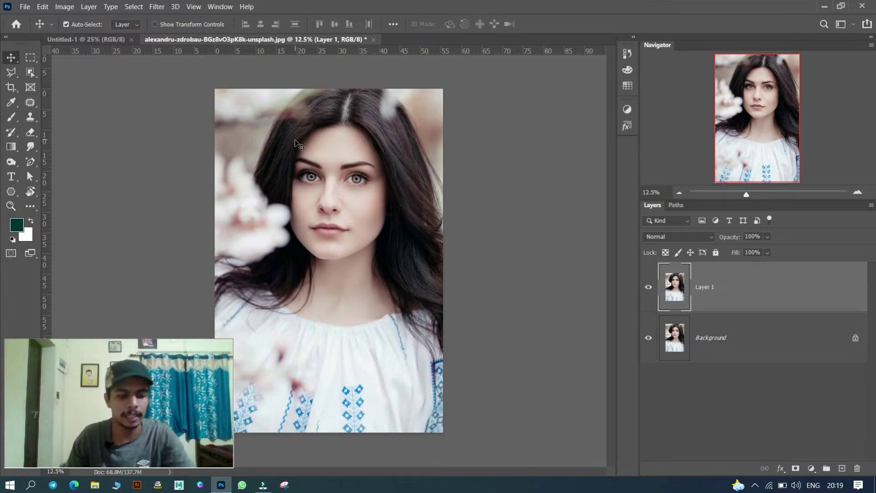
pyautogui.hotkey('ctrl', 'shift')
pyautogui.hotkey('ctrl', 'shift', 'x')
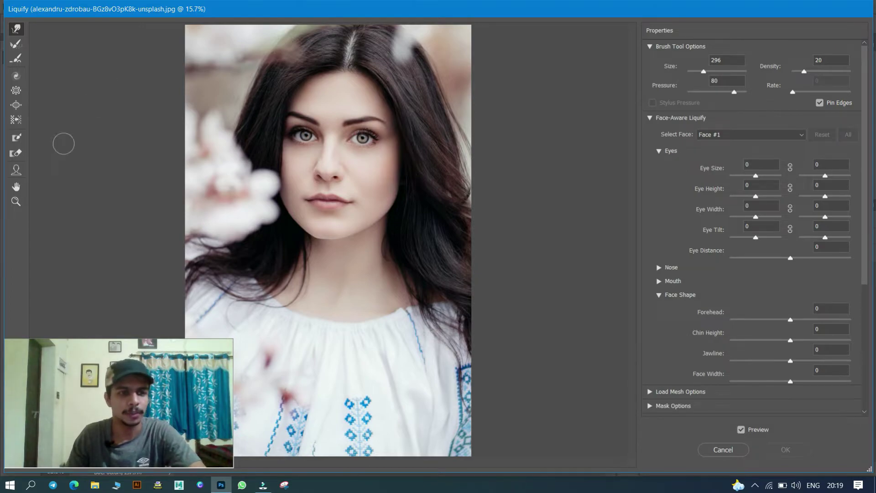
# Step: With the Face Tool, set the left Eye Size to 90
pyautogui.click(16, 171)
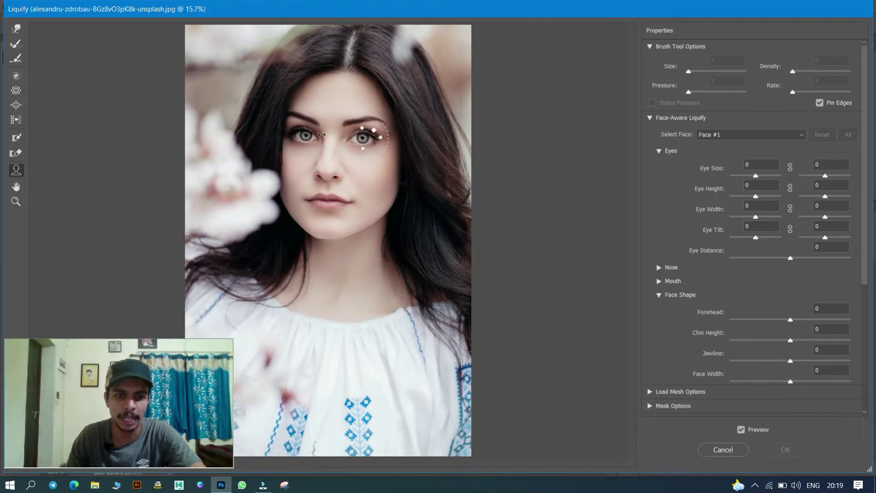
pyautogui.moveTo(756, 176)
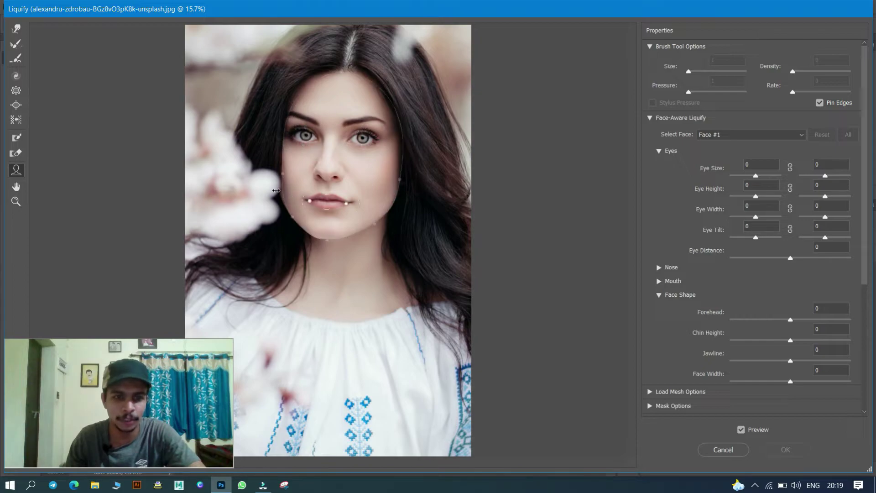
pyautogui.moveTo(329, 164)
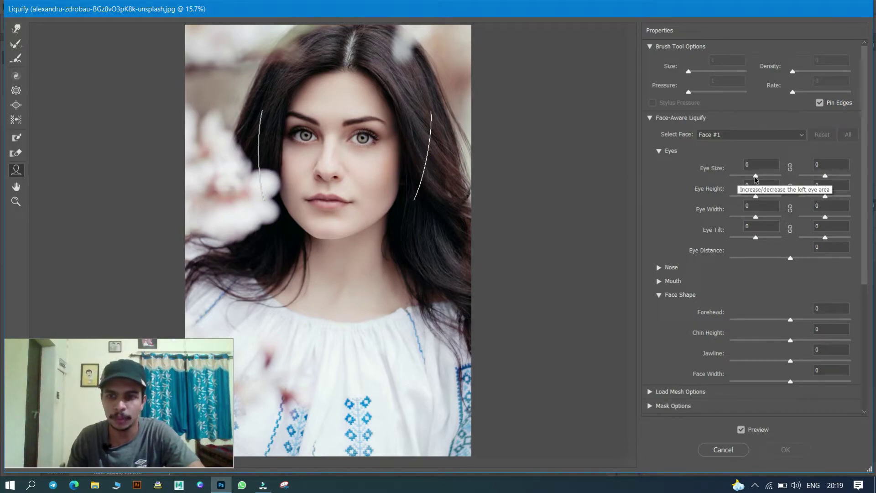
pyautogui.moveTo(755, 178); pyautogui.dragTo(756, 179)
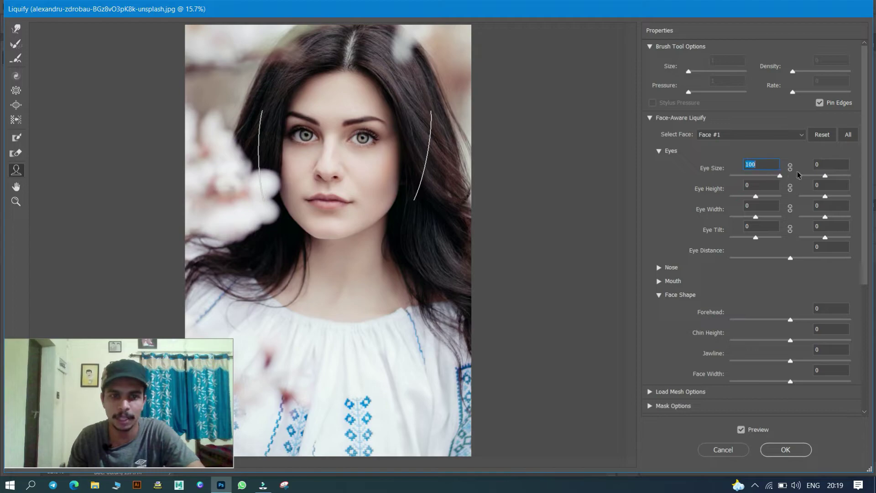
pyautogui.write('-6')
pyautogui.moveTo(717, 183)
pyautogui.mouseDown()
pyautogui.moveTo(818, 177)
pyautogui.moveTo(779, 178)
pyautogui.mouseUp()
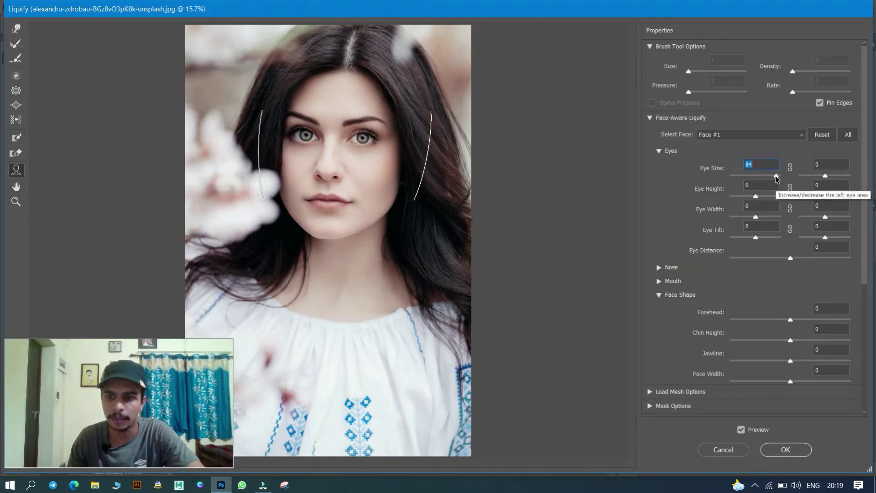
pyautogui.moveTo(778, 178); pyautogui.dragTo(774, 178)
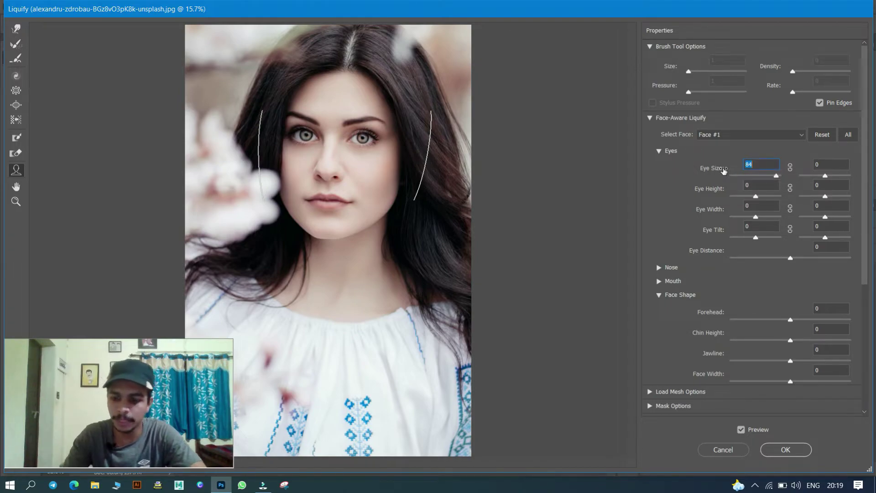
pyautogui.write('90')
pyautogui.press('Return')
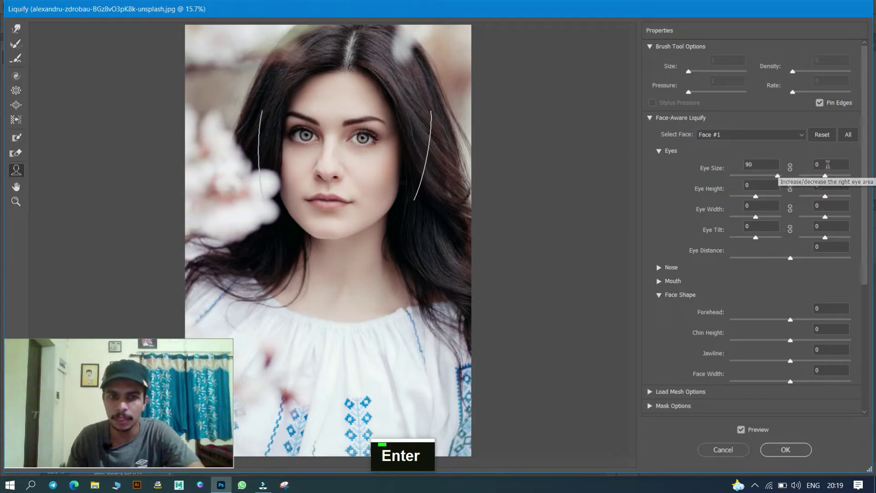
# Step: Set the right Eye Size to 85
pyautogui.doubleClick(830, 165)
pyautogui.write('90')
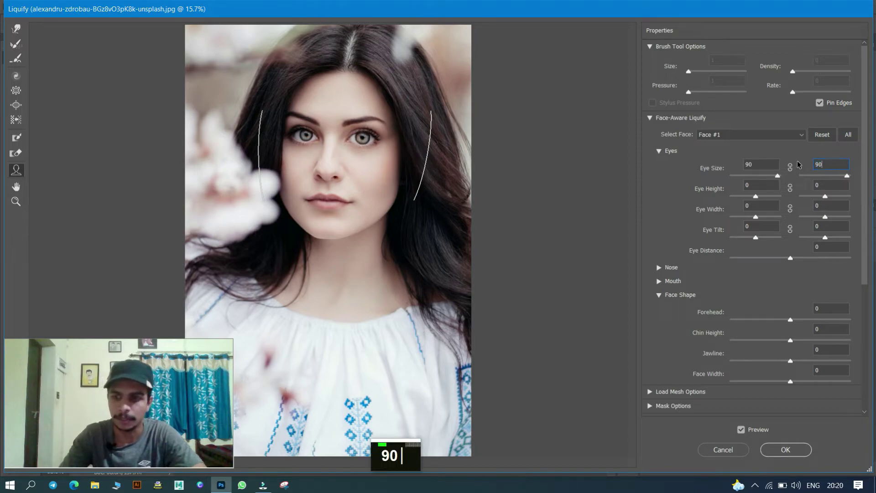
pyautogui.press('Return')
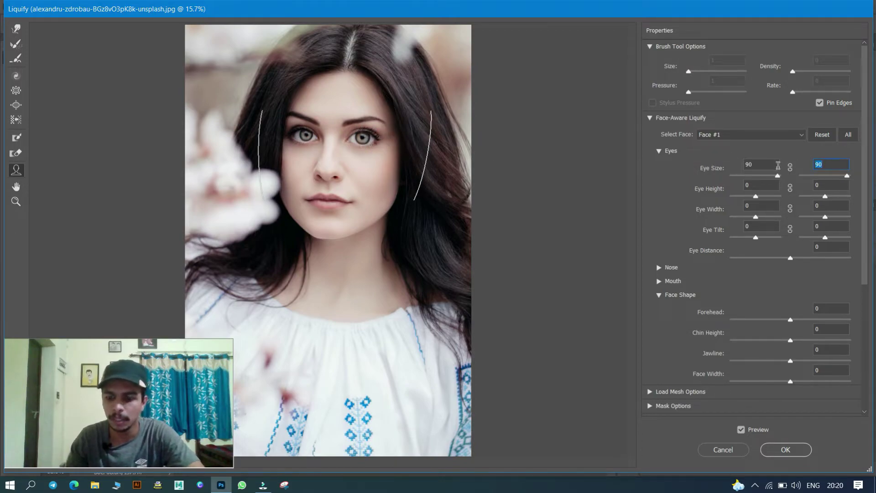
pyautogui.write('85')
pyautogui.press('Return')
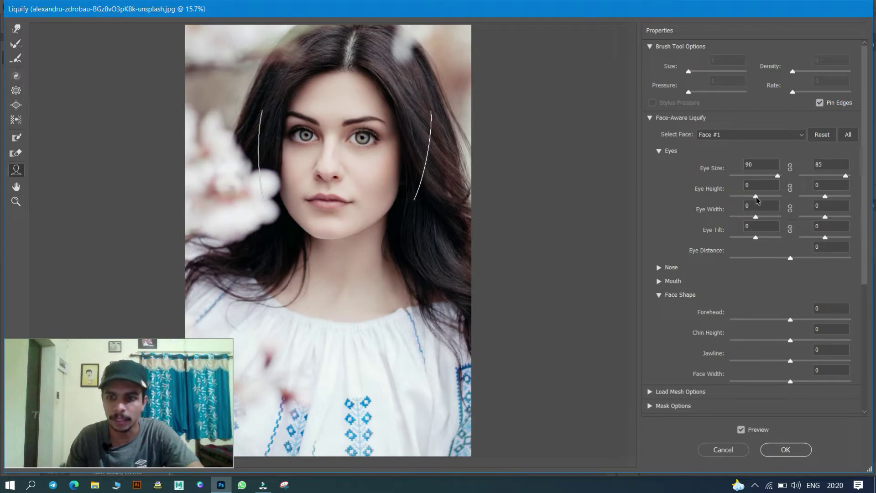
# Step: Set Eye Height to -38 for the left eye and -93 for the right eye
pyautogui.moveTo(755, 196)
pyautogui.mouseDown()
pyautogui.moveTo(733, 205)
pyautogui.moveTo(777, 196)
pyautogui.mouseUp()
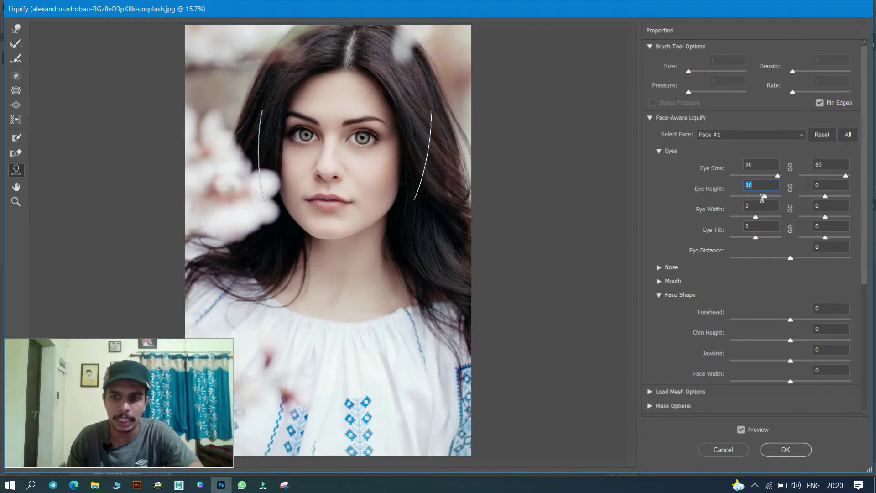
pyautogui.moveTo(776, 197); pyautogui.dragTo(758, 197)
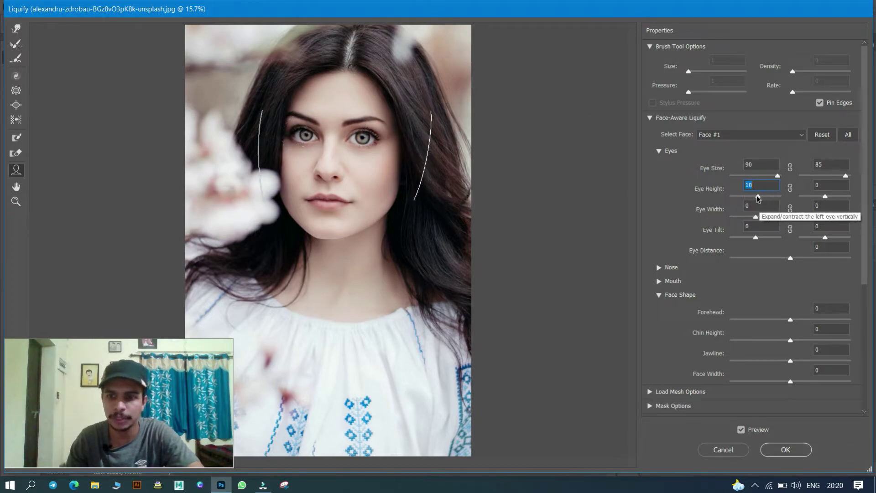
pyautogui.moveTo(756, 196)
pyautogui.mouseDown()
pyautogui.moveTo(731, 198)
pyautogui.moveTo(746, 201)
pyautogui.mouseUp()
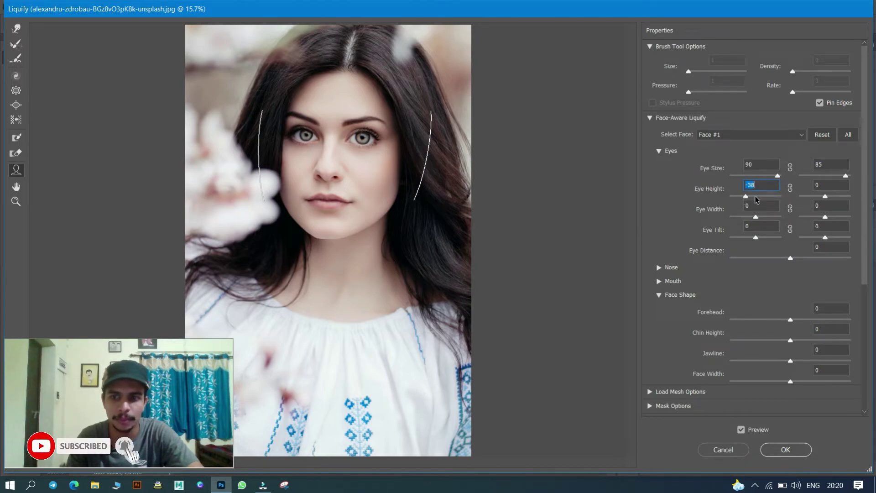
pyautogui.click(825, 196)
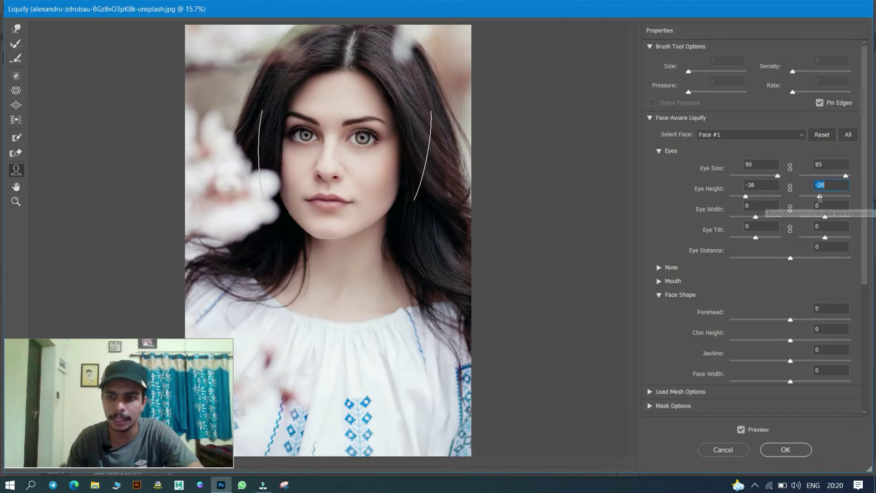
pyautogui.moveTo(825, 196); pyautogui.dragTo(817, 202)
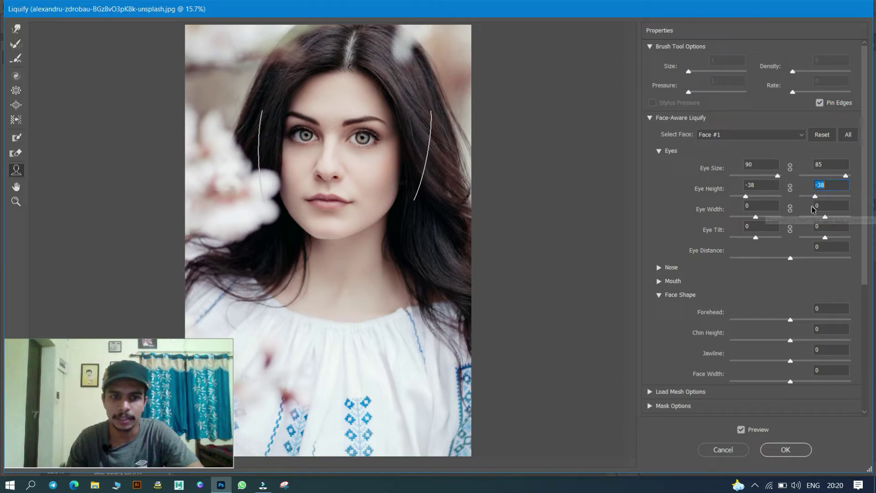
pyautogui.moveTo(815, 196)
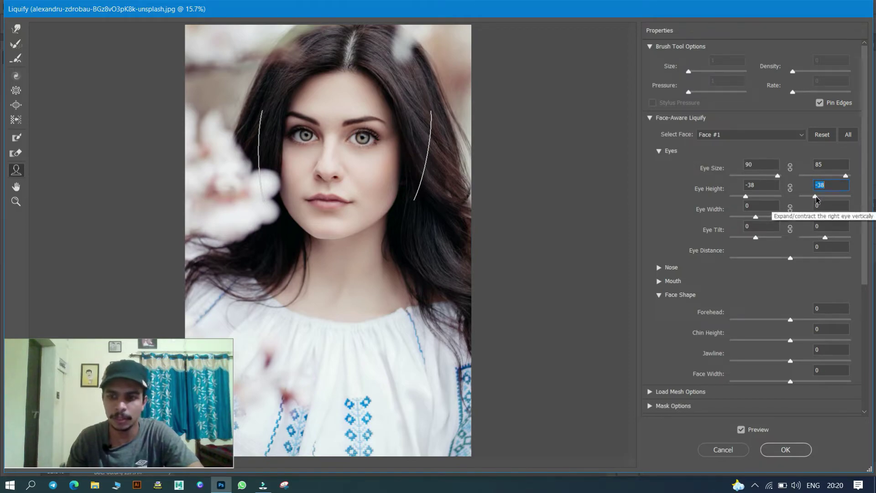
pyautogui.moveTo(816, 196); pyautogui.dragTo(802, 202)
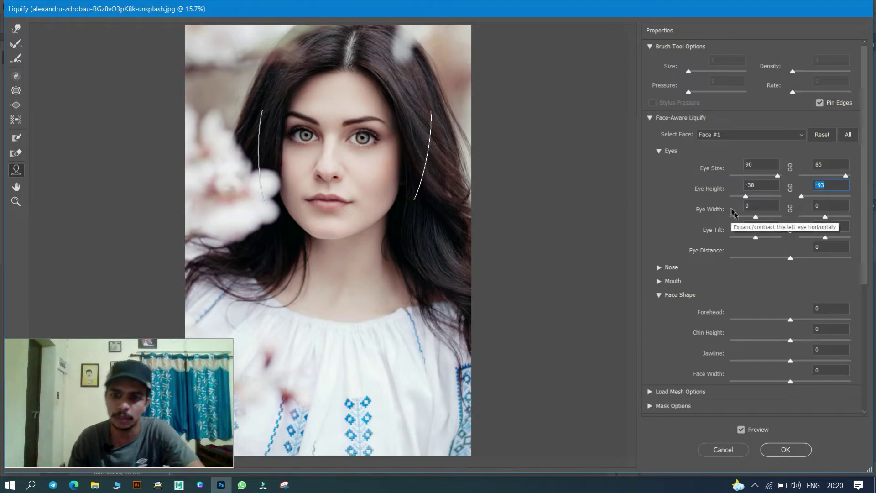
# Step: Set Eye Width to 72 for the left eye and 22 for the right eye
pyautogui.click(755, 218)
pyautogui.press('Down')
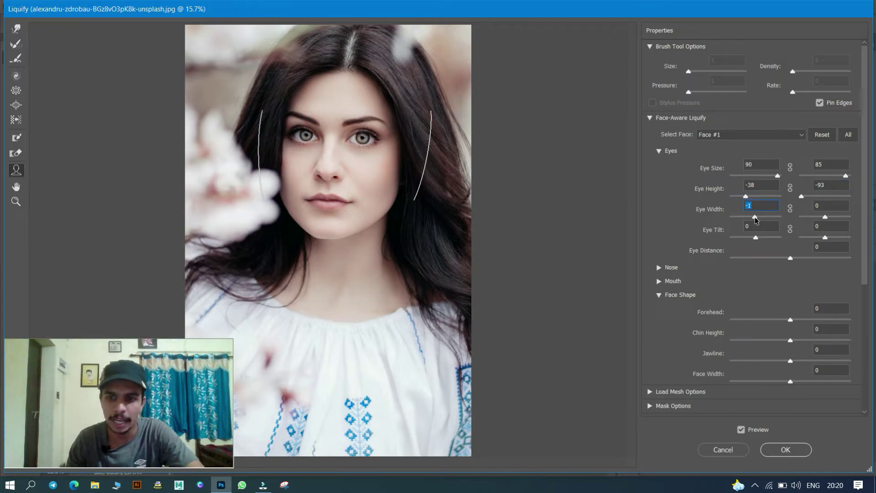
pyautogui.click(730, 217)
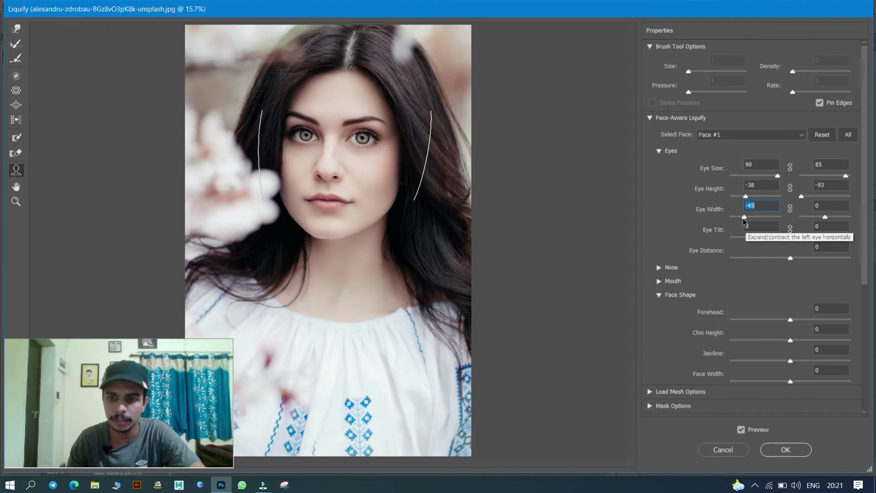
pyautogui.moveTo(744, 218); pyautogui.dragTo(806, 218)
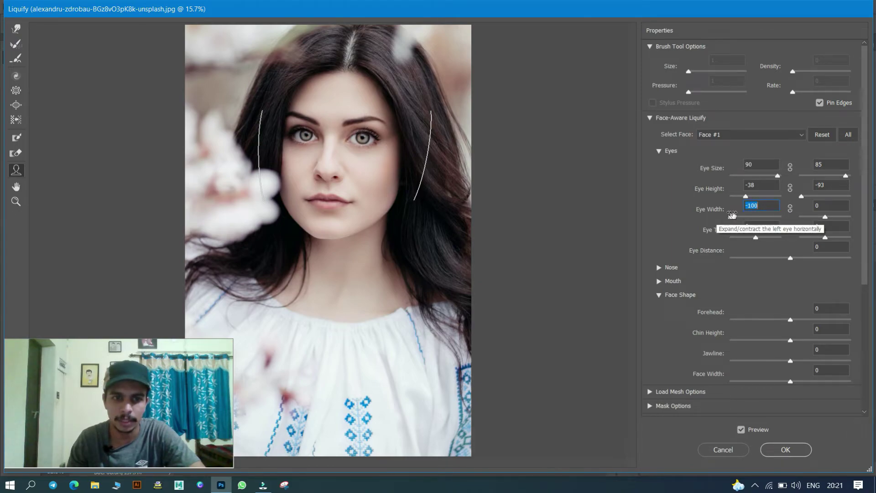
pyautogui.moveTo(717, 213); pyautogui.dragTo(855, 225)
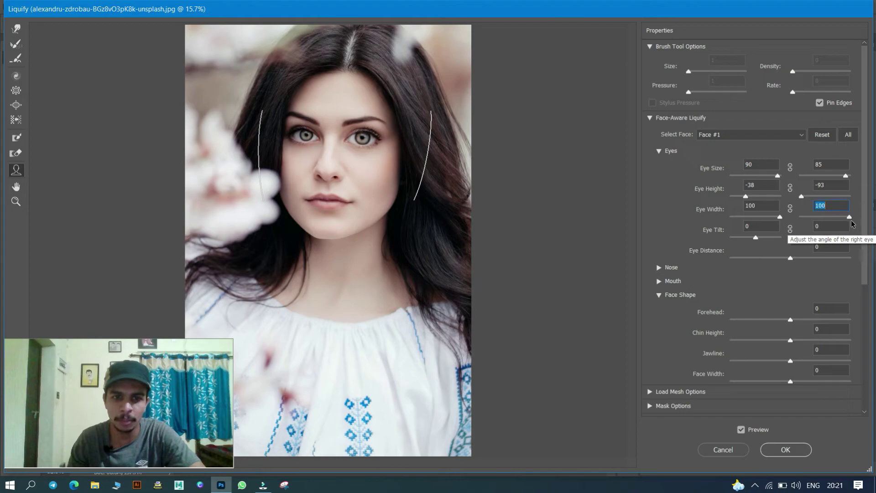
pyautogui.moveTo(850, 222); pyautogui.dragTo(830, 221)
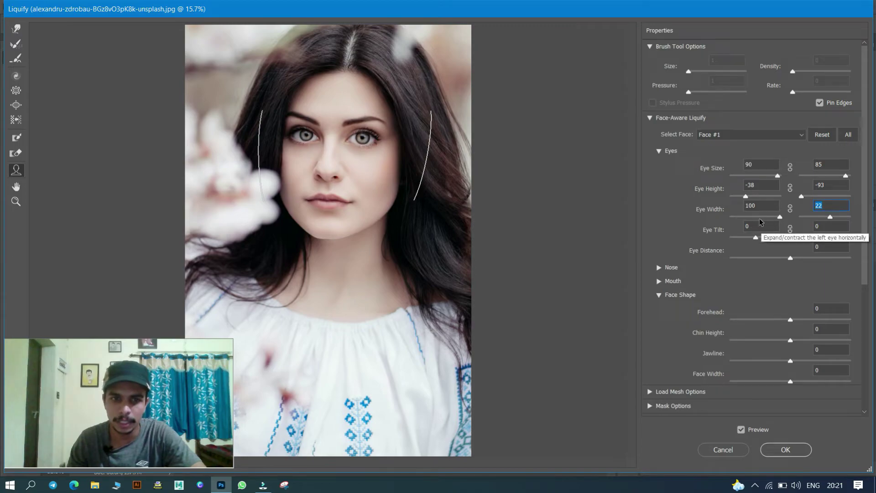
pyautogui.moveTo(778, 219); pyautogui.dragTo(773, 219)
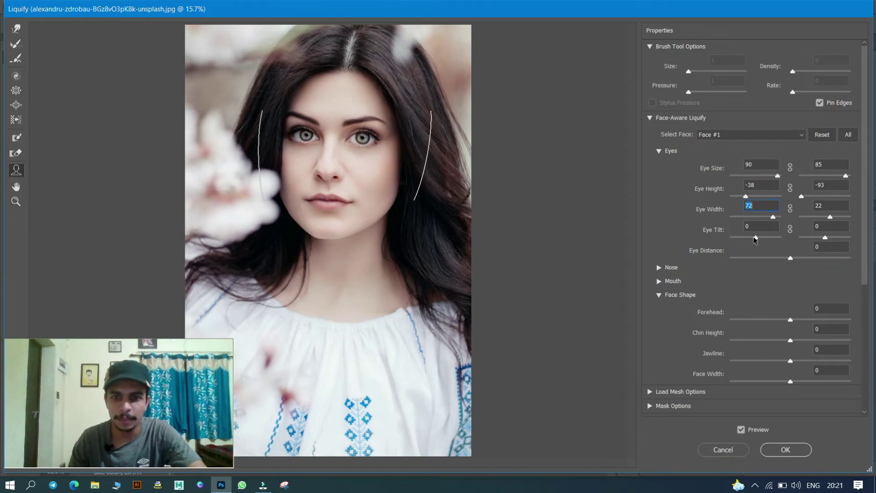
# Step: Set Eye Tilt to 8 for the left eye and 13 for the right eye
pyautogui.click(753, 236)
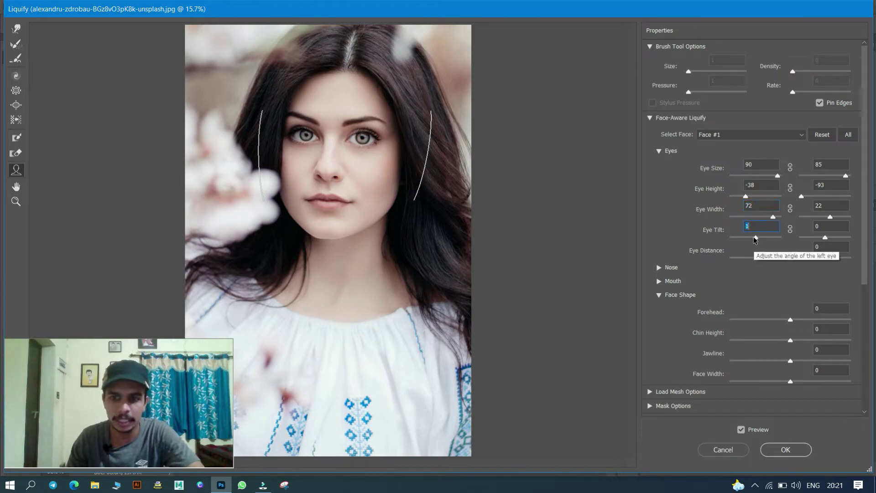
pyautogui.moveTo(754, 237)
pyautogui.mouseDown()
pyautogui.moveTo(730, 237)
pyautogui.moveTo(759, 237)
pyautogui.mouseUp()
pyautogui.click(752, 237)
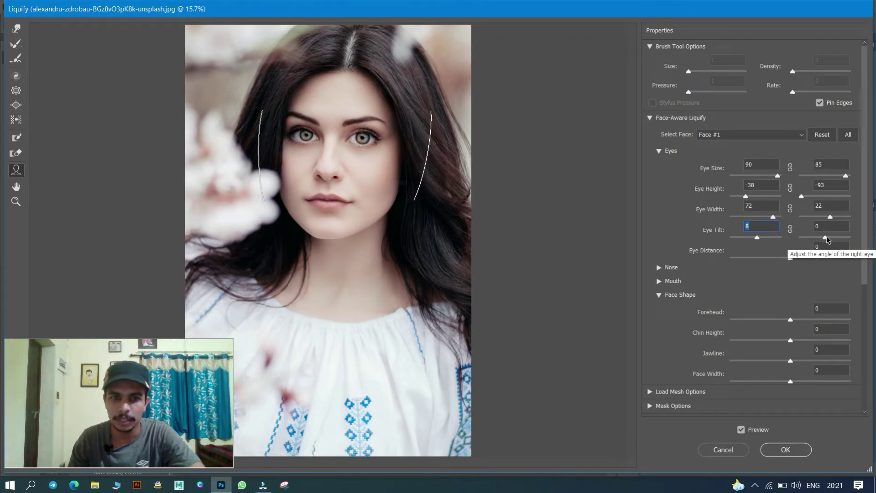
pyautogui.moveTo(826, 237); pyautogui.dragTo(832, 237)
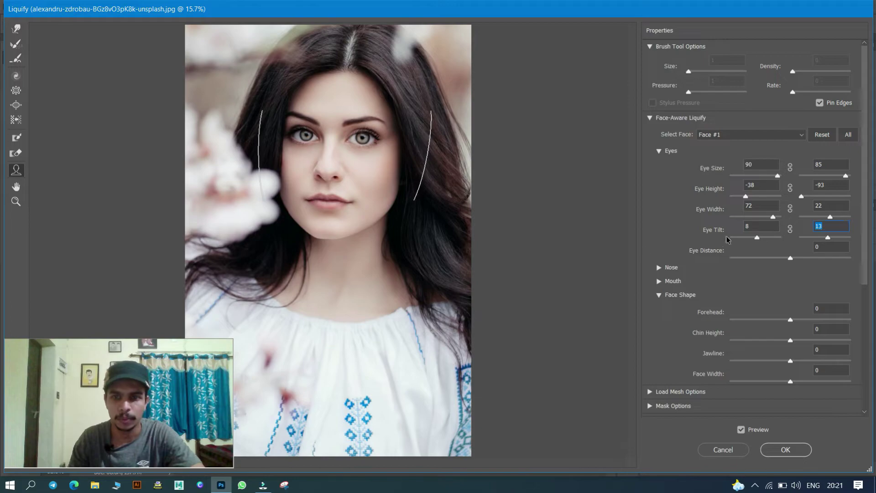
# Step: Set Eye Distance to 35 and expand the Nose section
pyautogui.scroll(-3, 738, 241)
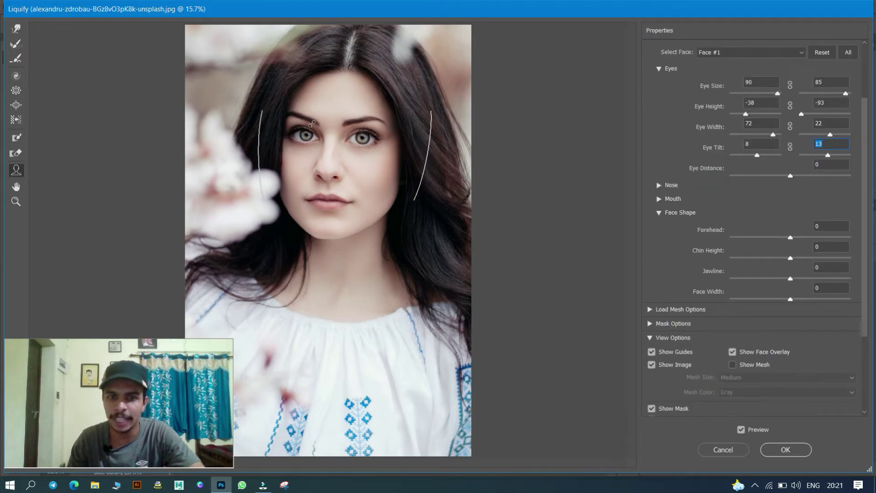
pyautogui.moveTo(363, 137)
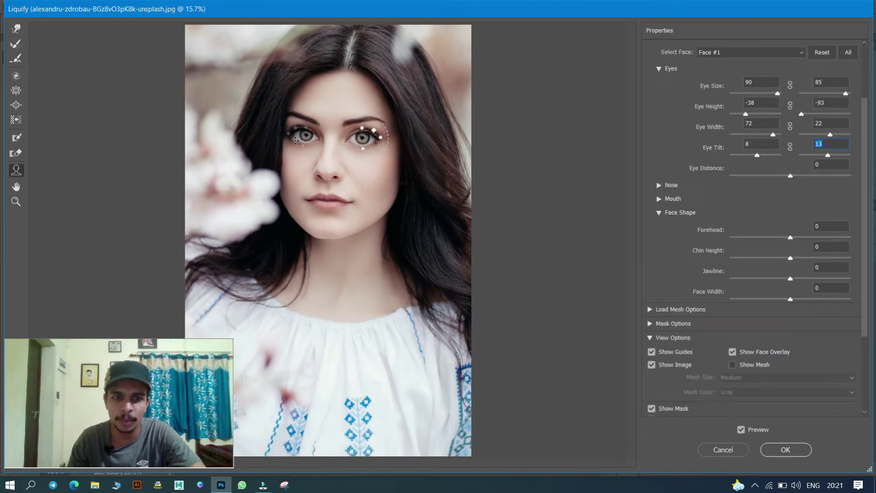
pyautogui.moveTo(790, 175)
pyautogui.mouseDown()
pyautogui.moveTo(778, 179)
pyautogui.moveTo(833, 176)
pyautogui.moveTo(816, 174)
pyautogui.mouseUp()
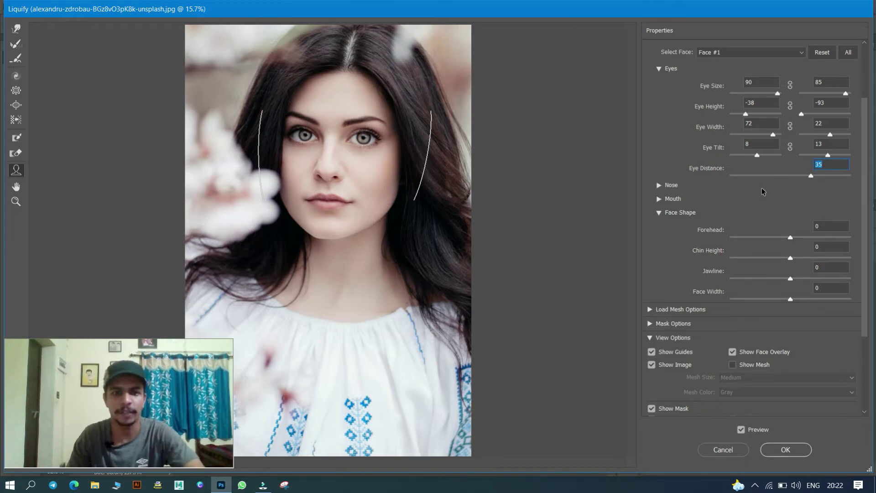
pyautogui.click(659, 188)
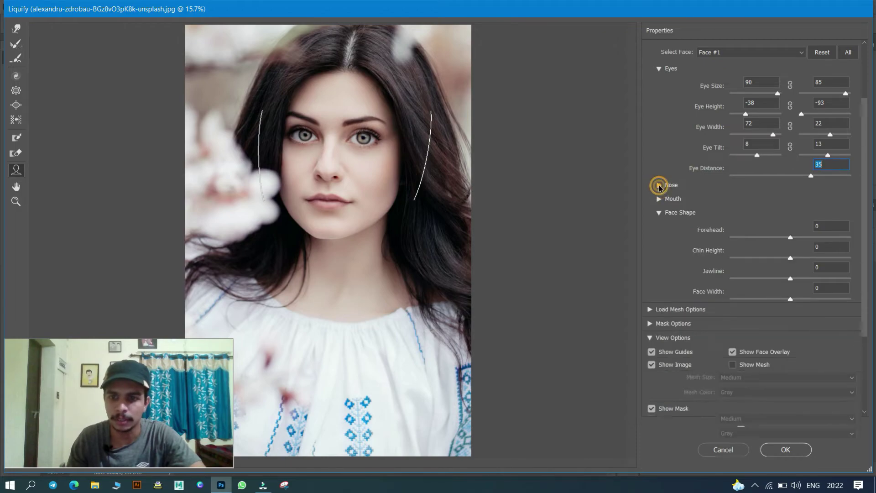
pyautogui.click(659, 188)
# Step: Set Nose Height to 11 and Nose Width to 100
pyautogui.press('Tab')
pyautogui.write('-88')
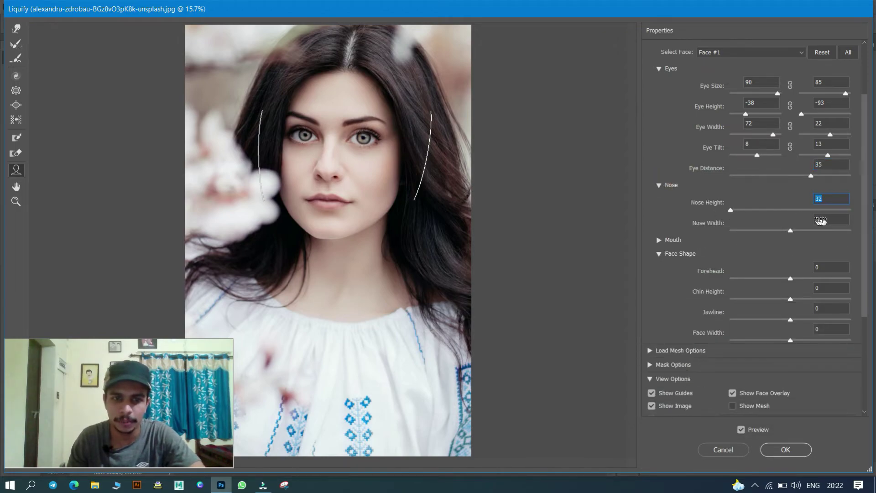
pyautogui.moveTo(790, 211); pyautogui.dragTo(862, 222)
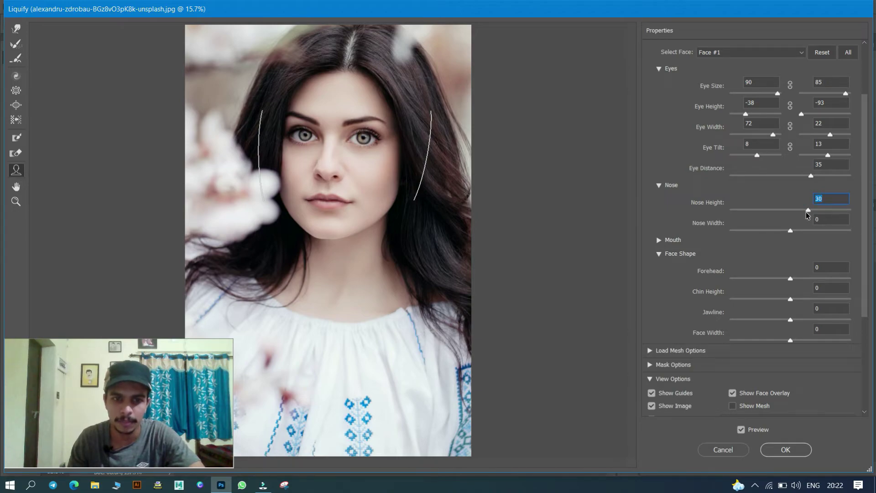
pyautogui.moveTo(806, 211); pyautogui.dragTo(797, 211)
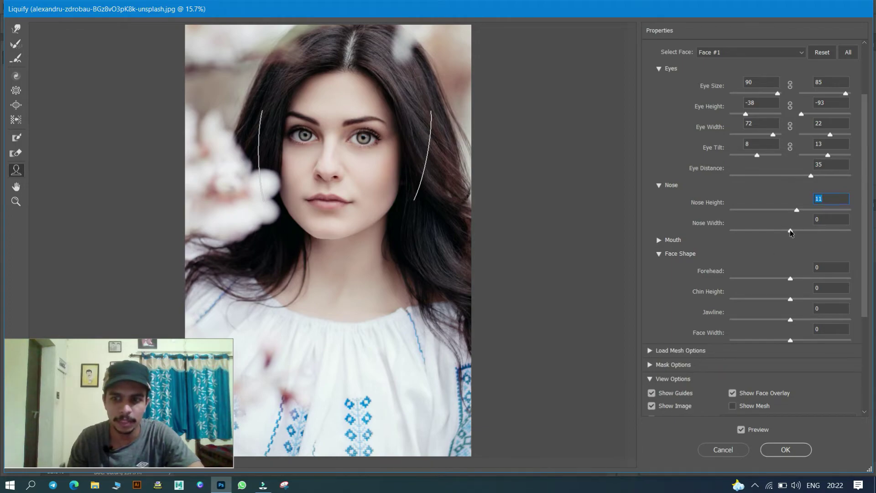
pyautogui.press('Tab')
pyautogui.write('-25-39')
pyautogui.press('Return')
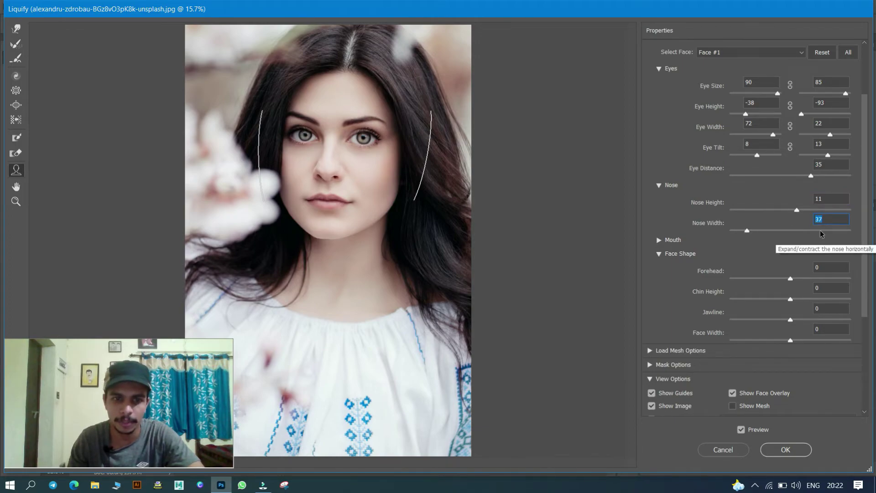
pyautogui.write('100')
pyautogui.press('Return')
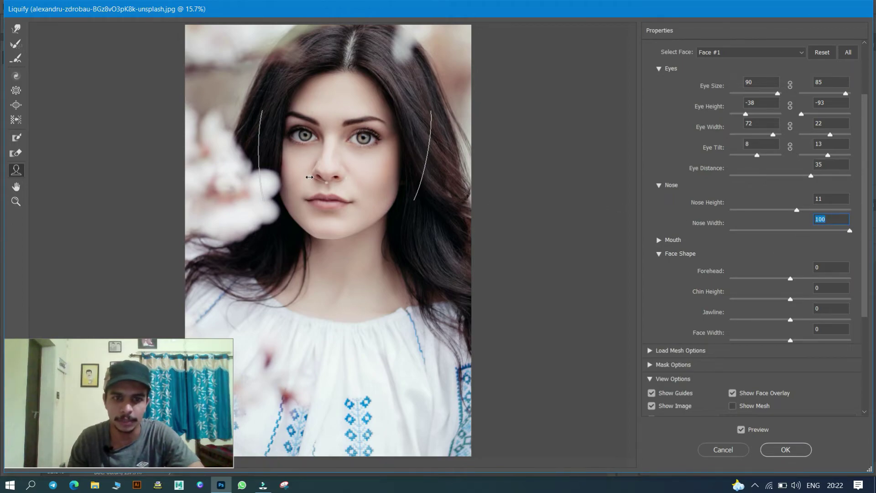
pyautogui.scroll(-2, 730, 219)
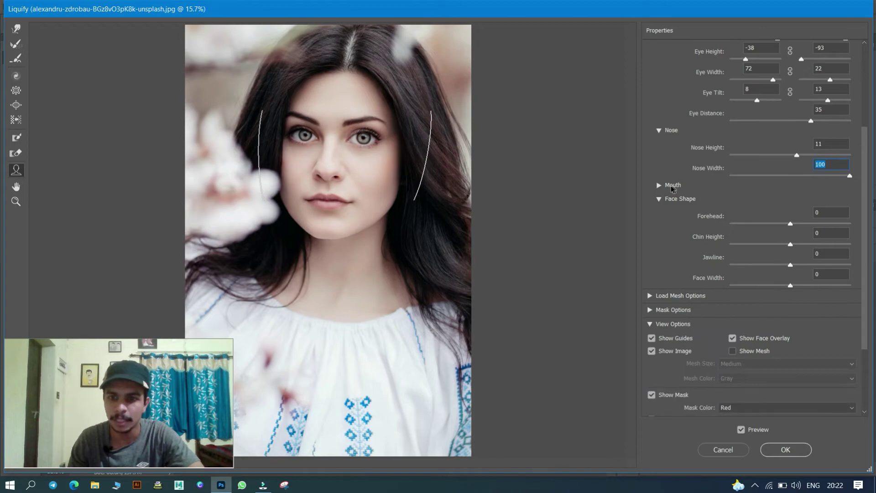
# Step: Expand the Mouth section and set Smile to 30
pyautogui.click(657, 186)
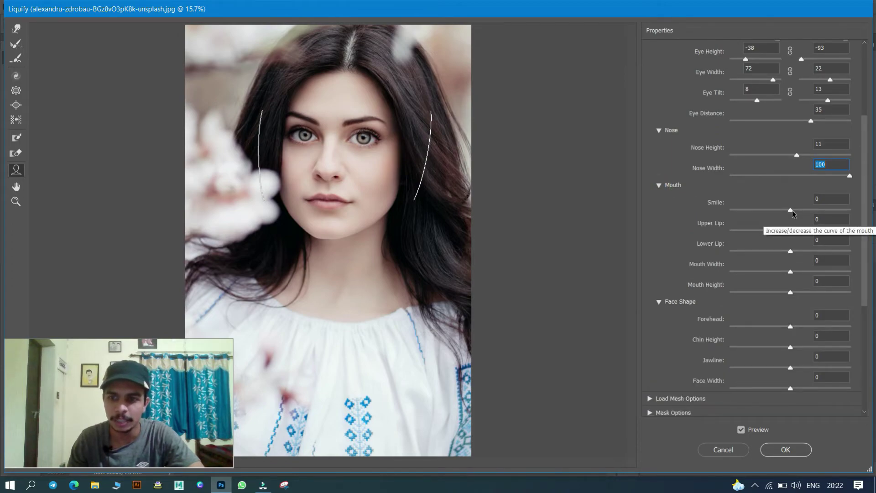
pyautogui.click(792, 210)
pyautogui.moveTo(807, 212)
pyautogui.mouseDown()
pyautogui.moveTo(874, 214)
pyautogui.moveTo(749, 211)
pyautogui.mouseUp()
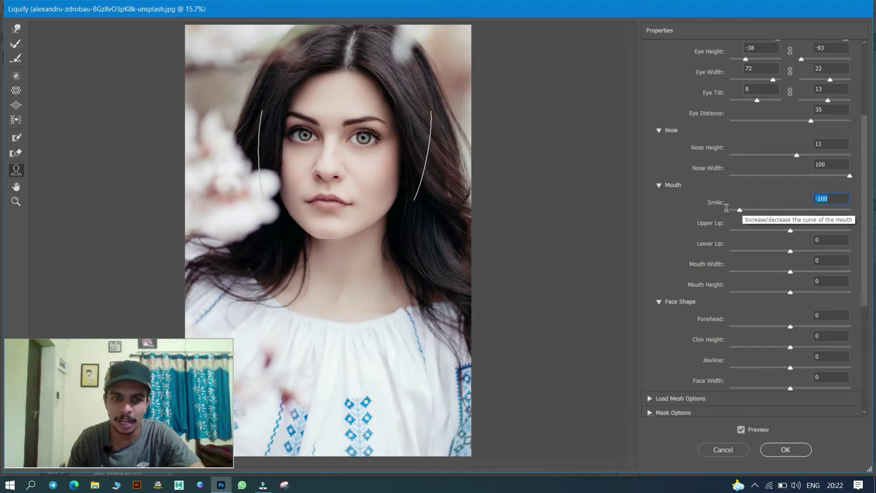
pyautogui.click(784, 211)
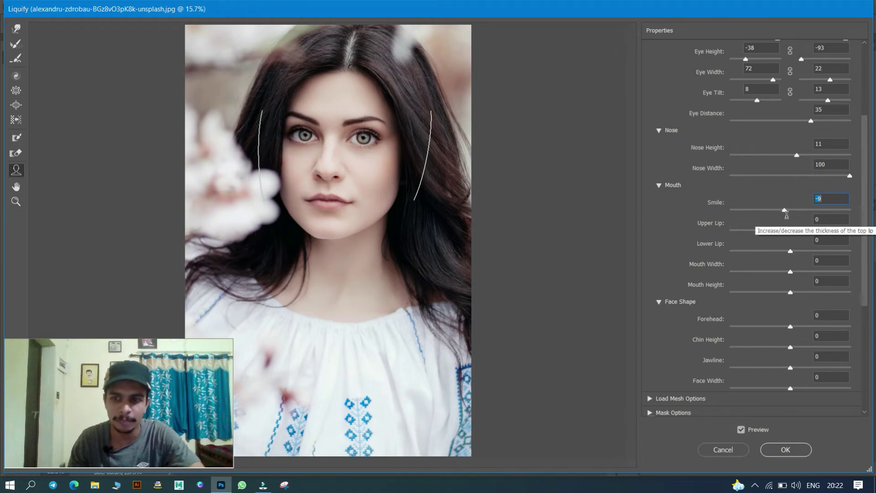
pyautogui.moveTo(800, 213); pyautogui.dragTo(816, 216)
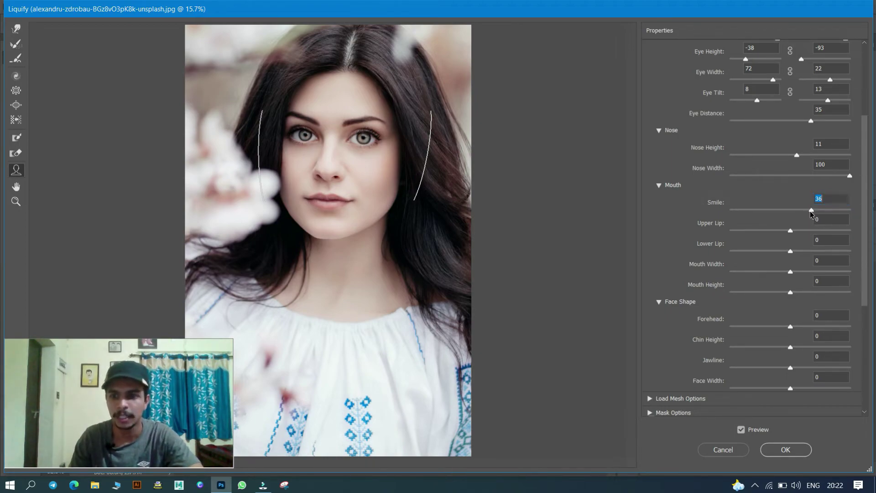
pyautogui.click(825, 197)
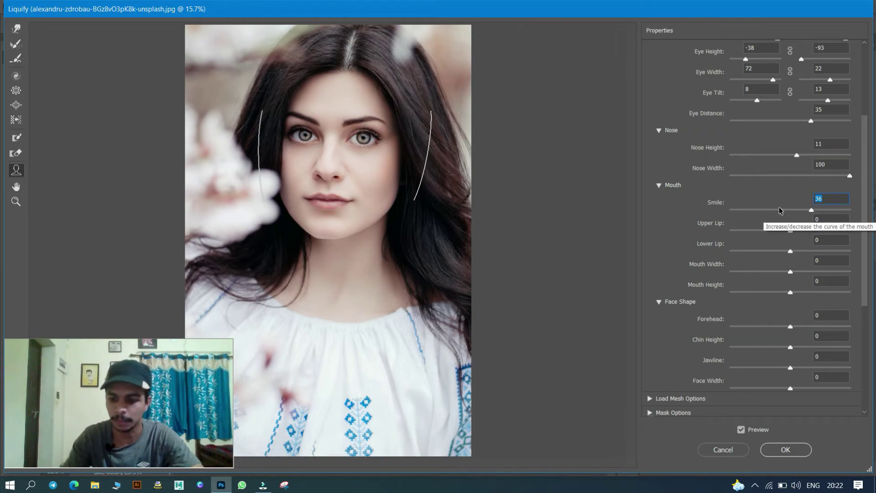
pyautogui.write('0')
pyautogui.press('Return')
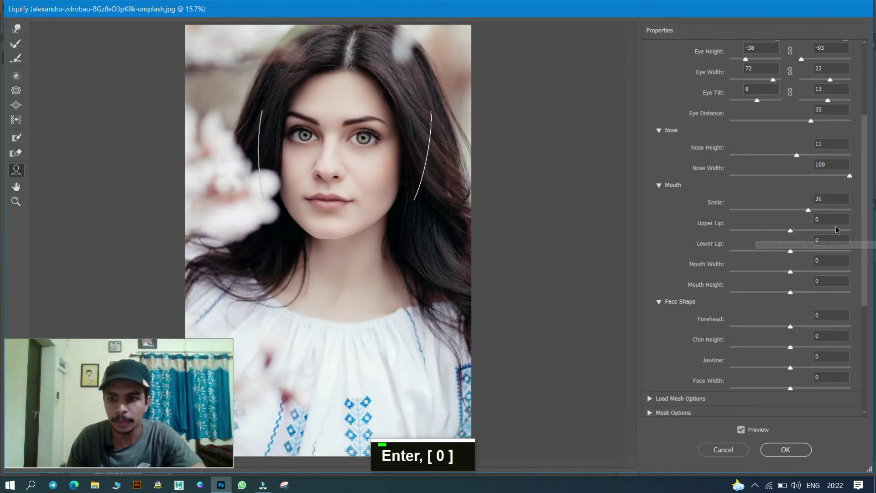
# Step: Thin the Upper Lip to -16
pyautogui.click(793, 233)
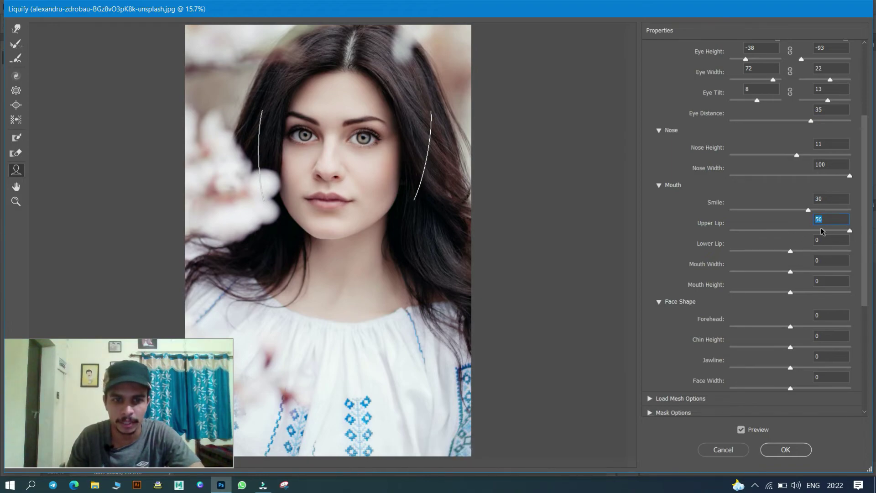
pyautogui.click(751, 229)
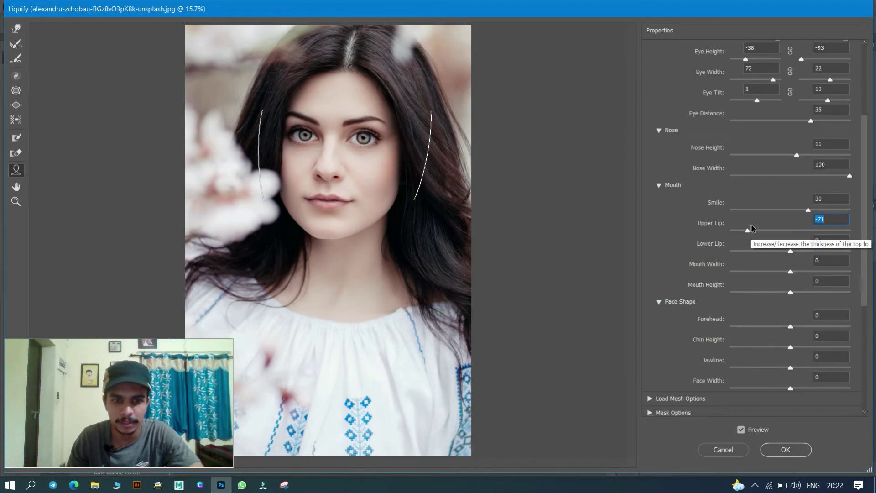
pyautogui.click(770, 231)
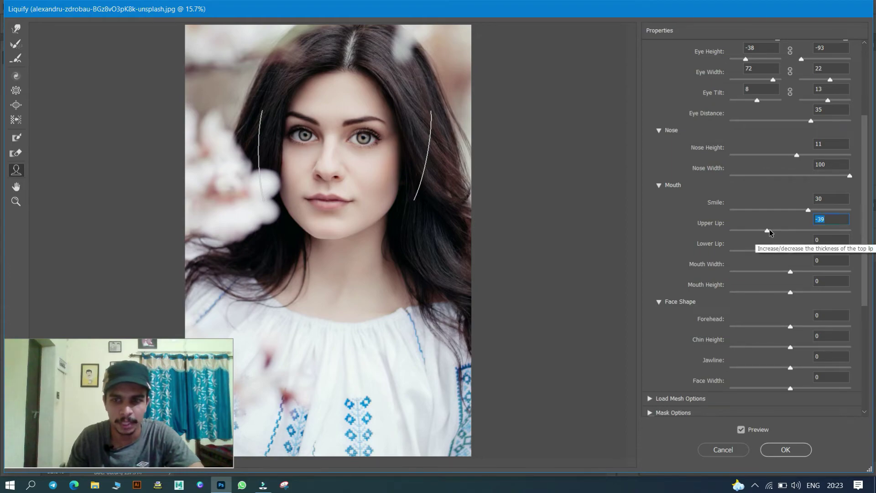
pyautogui.moveTo(769, 230); pyautogui.dragTo(754, 229)
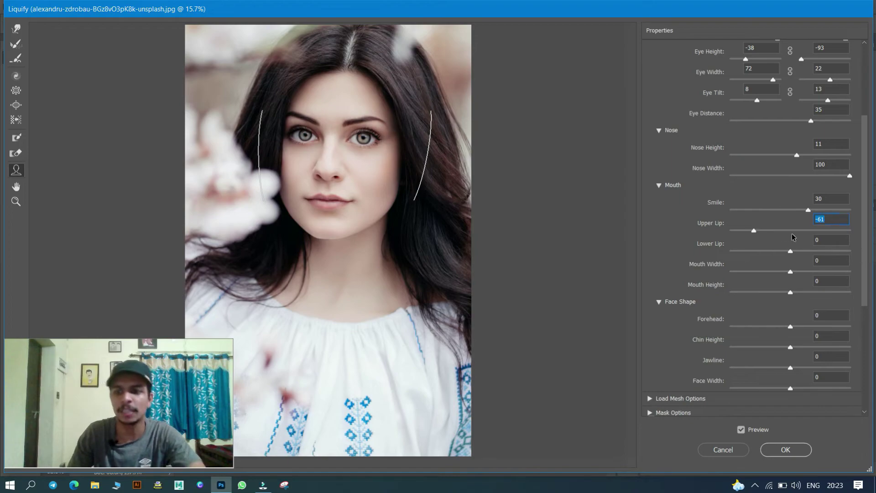
pyautogui.press('Tab')
pyautogui.write('35')
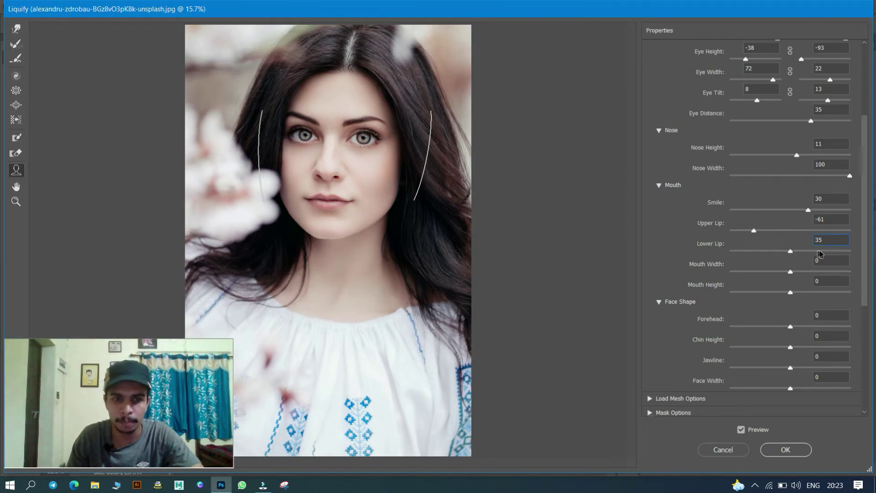
pyautogui.write('1')
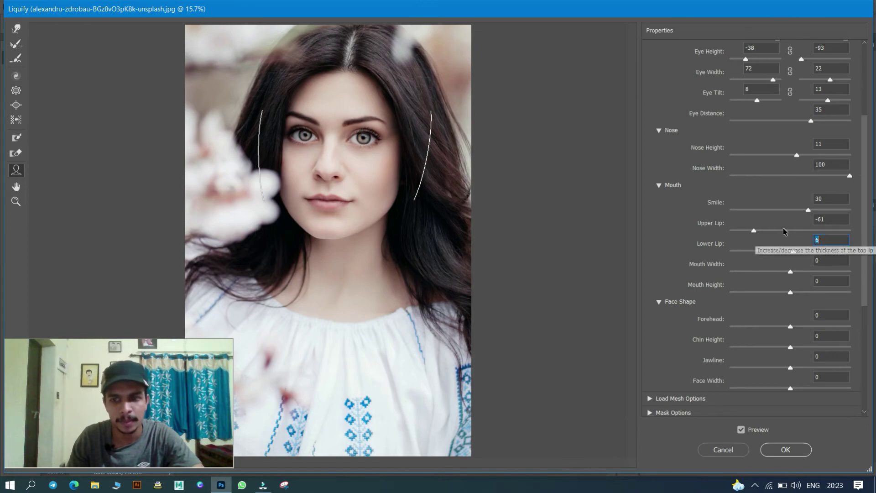
pyautogui.moveTo(761, 229); pyautogui.dragTo(771, 231)
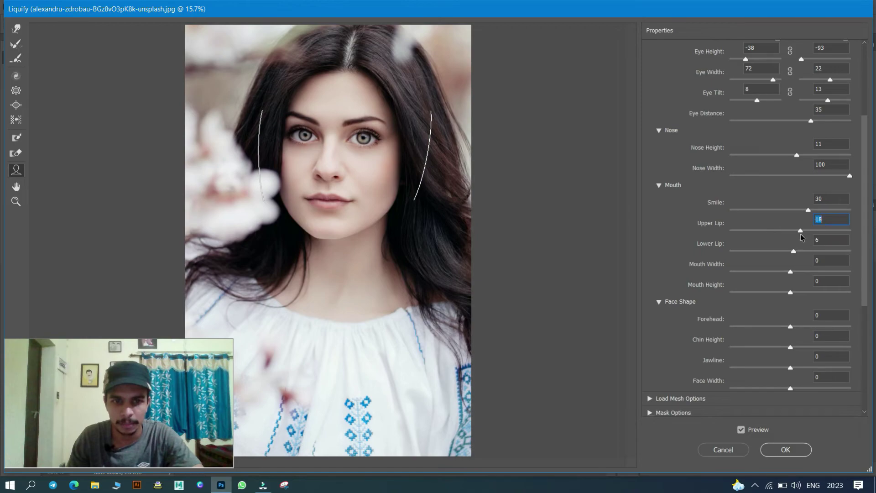
pyautogui.moveTo(800, 233); pyautogui.dragTo(784, 231)
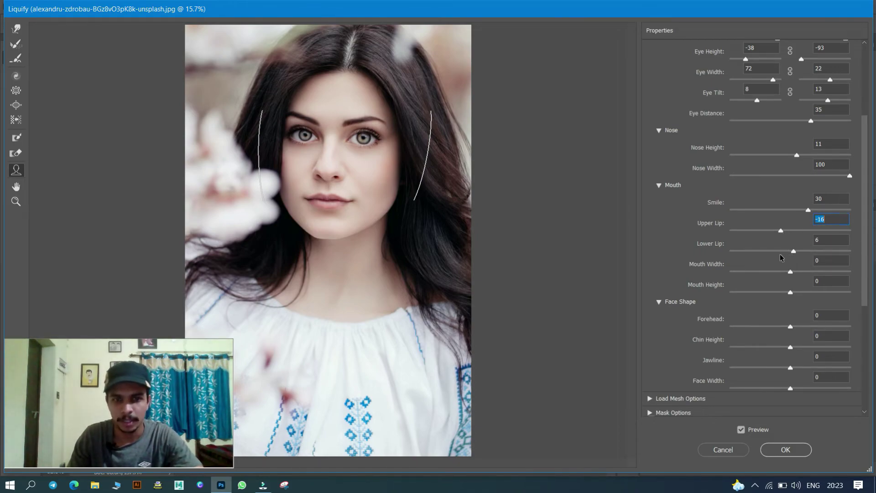
# Step: Set Lower Lip to 0, Mouth Width to -10 and Mouth Height to 9
pyautogui.click(794, 254)
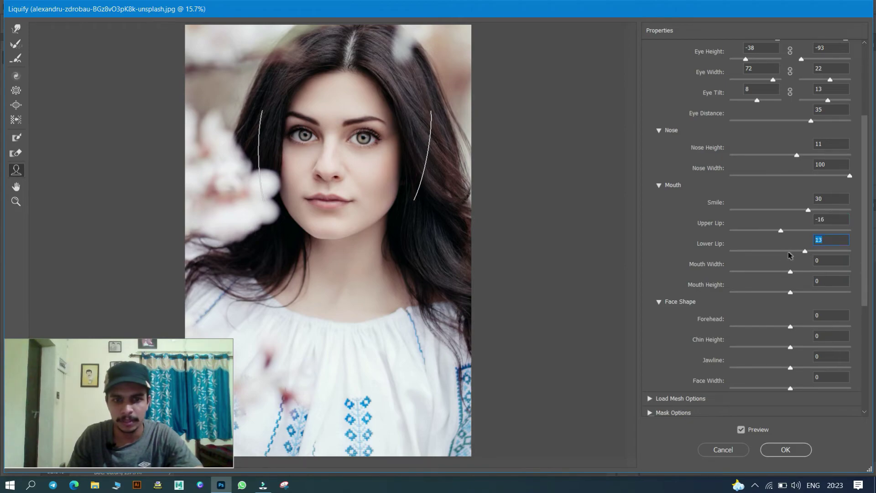
pyautogui.moveTo(767, 253); pyautogui.dragTo(791, 253)
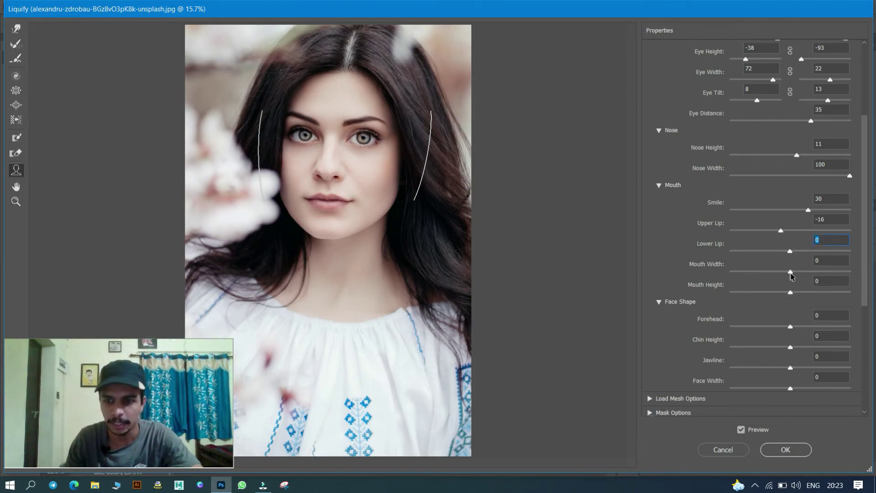
pyautogui.click(791, 272)
pyautogui.moveTo(799, 273)
pyautogui.mouseDown()
pyautogui.moveTo(816, 271)
pyautogui.moveTo(773, 270)
pyautogui.moveTo(785, 269)
pyautogui.mouseUp()
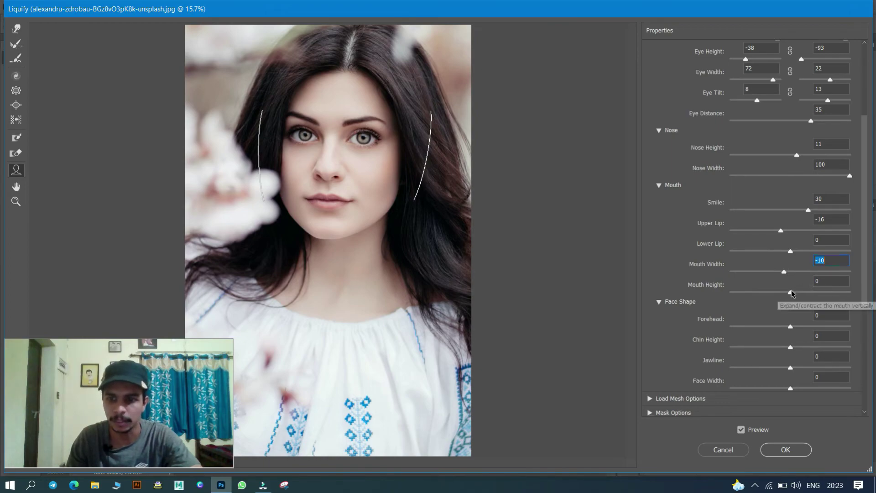
pyautogui.moveTo(785, 292); pyautogui.dragTo(797, 293)
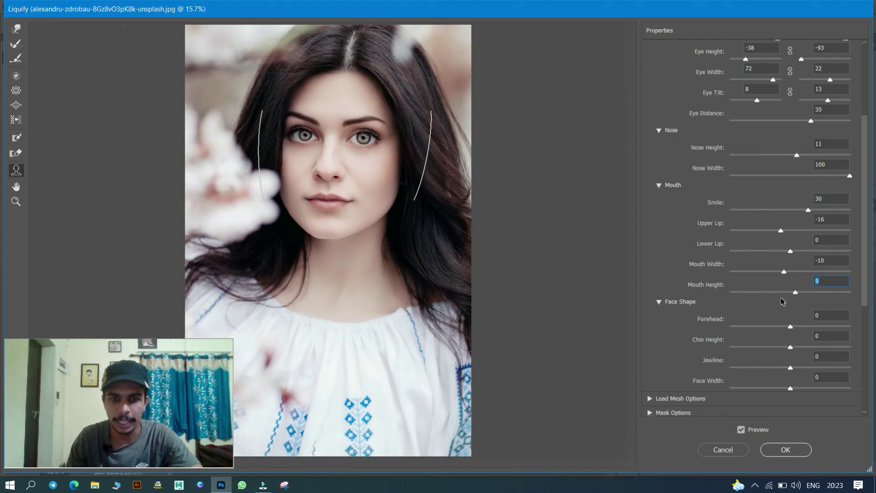
# Step: Set Face Shape Forehead to 2 and Chin Height to 6
pyautogui.scroll(-3, 781, 295)
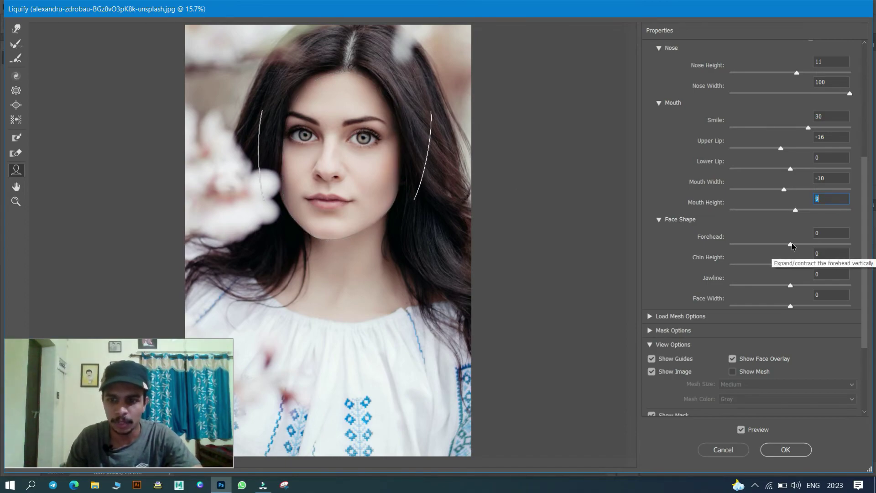
pyautogui.moveTo(792, 244)
pyautogui.mouseDown()
pyautogui.moveTo(806, 243)
pyautogui.moveTo(756, 223)
pyautogui.moveTo(812, 243)
pyautogui.moveTo(791, 250)
pyautogui.mouseUp()
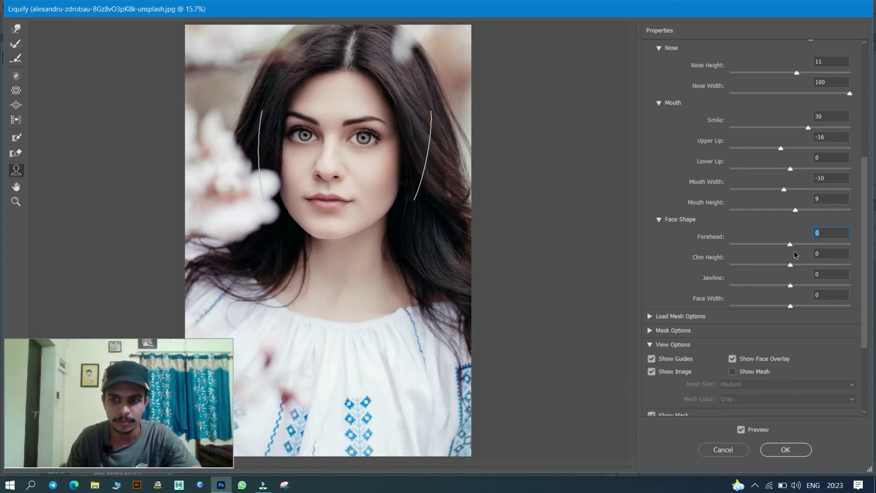
pyautogui.press('Up')
pyautogui.press('Up')
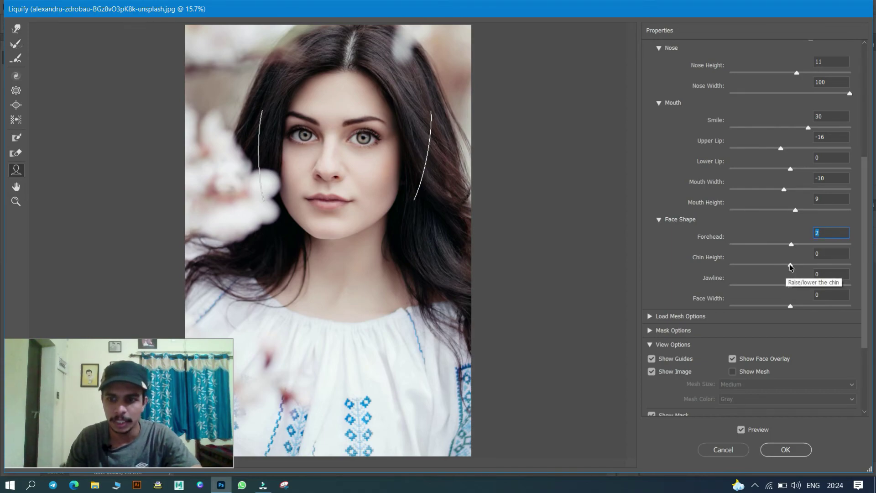
pyautogui.click(790, 264)
pyautogui.moveTo(790, 264); pyautogui.dragTo(742, 264)
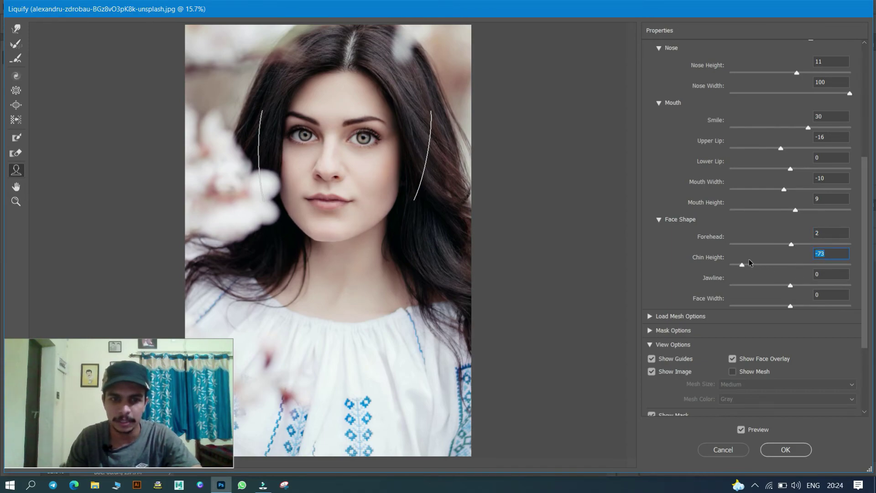
pyautogui.click(780, 265)
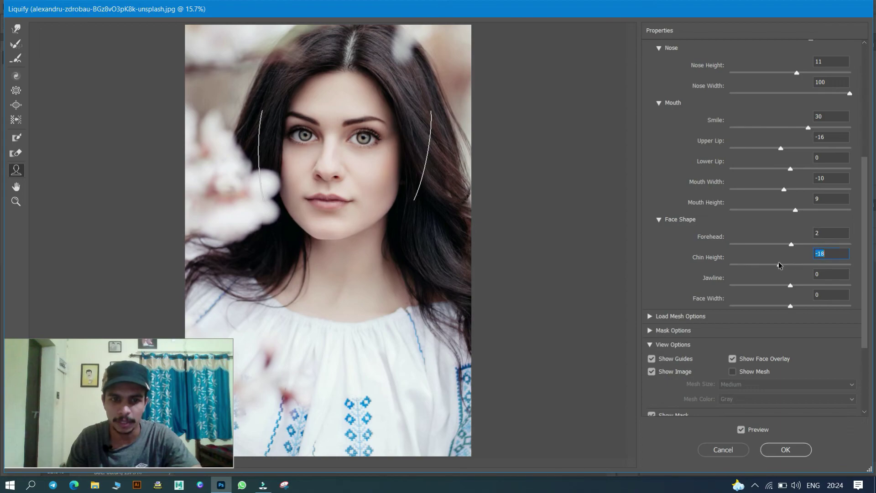
pyautogui.click(814, 264)
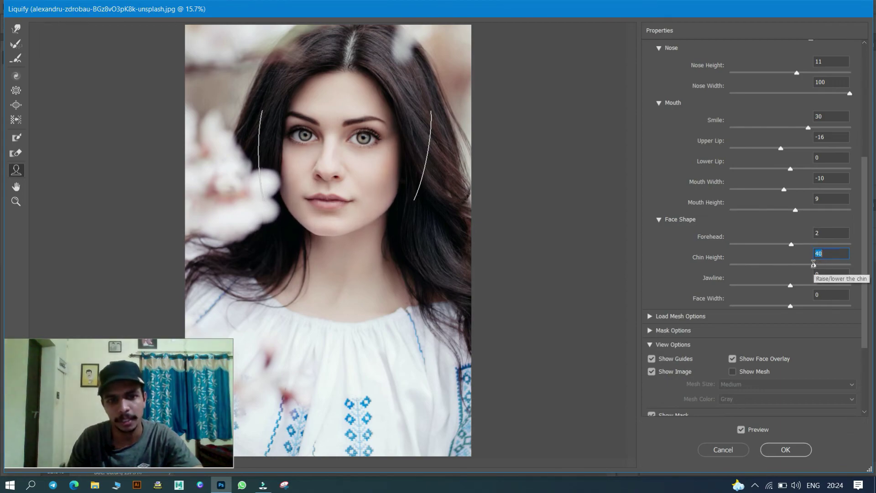
pyautogui.moveTo(813, 264); pyautogui.dragTo(812, 264)
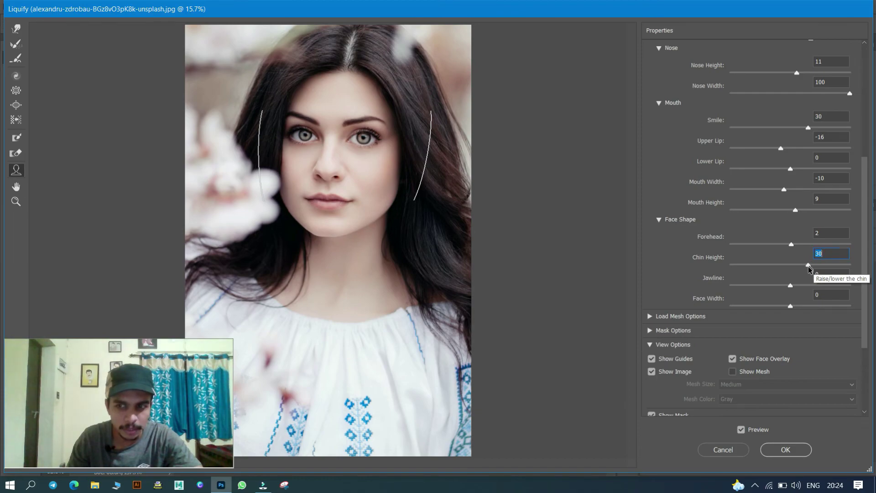
pyautogui.moveTo(808, 265); pyautogui.dragTo(794, 270)
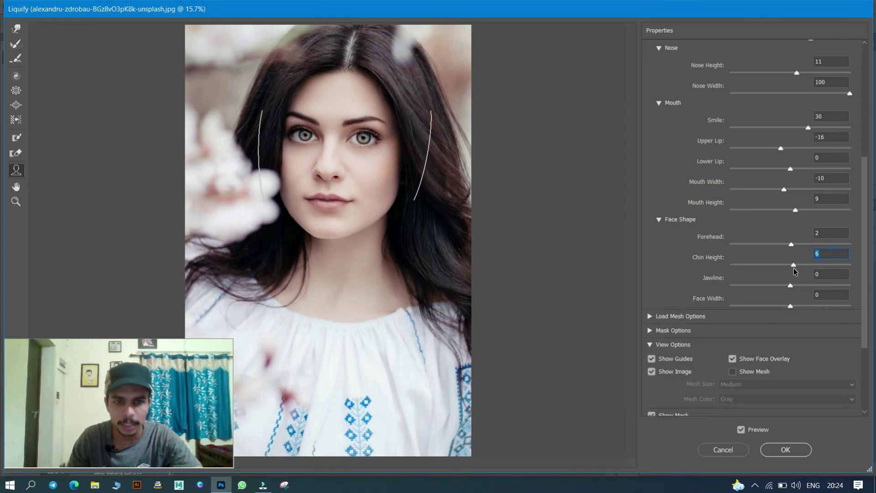
# Step: Set Jawline to -14 and Face Width to 27
pyautogui.click(790, 283)
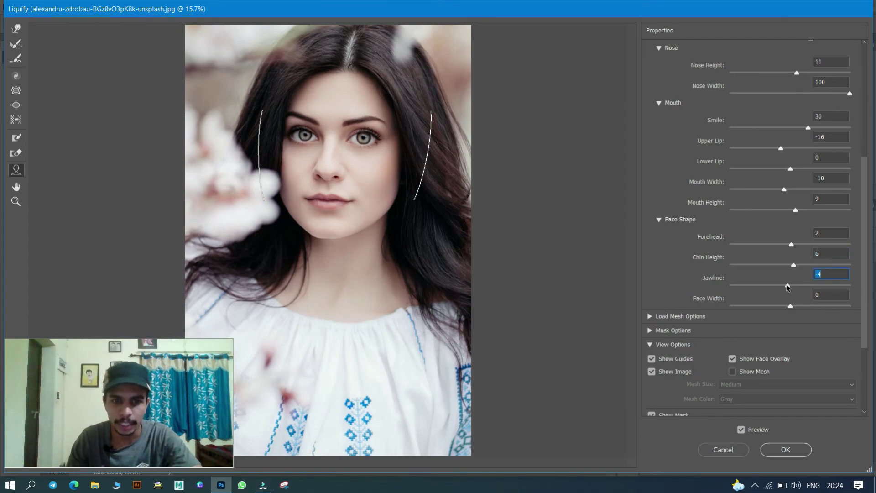
pyautogui.moveTo(790, 283)
pyautogui.mouseDown()
pyautogui.moveTo(760, 285)
pyautogui.moveTo(767, 286)
pyautogui.mouseUp()
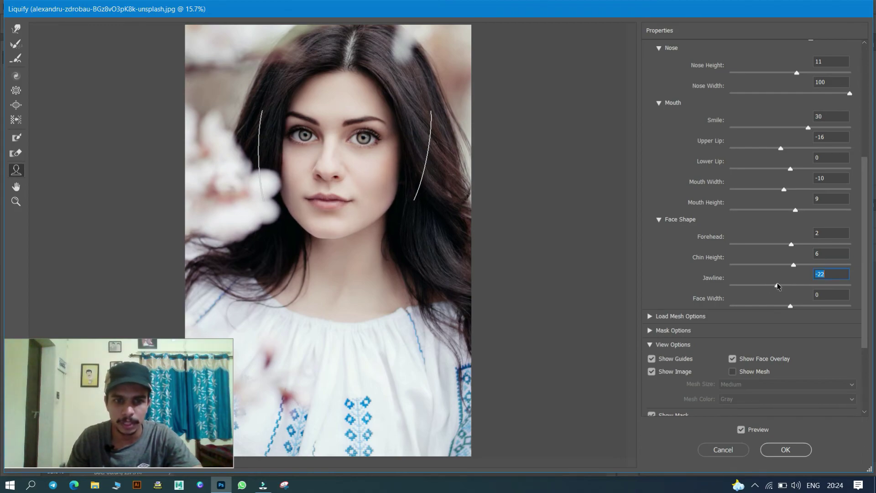
pyautogui.moveTo(770, 285); pyautogui.dragTo(775, 286)
pyautogui.click(781, 285)
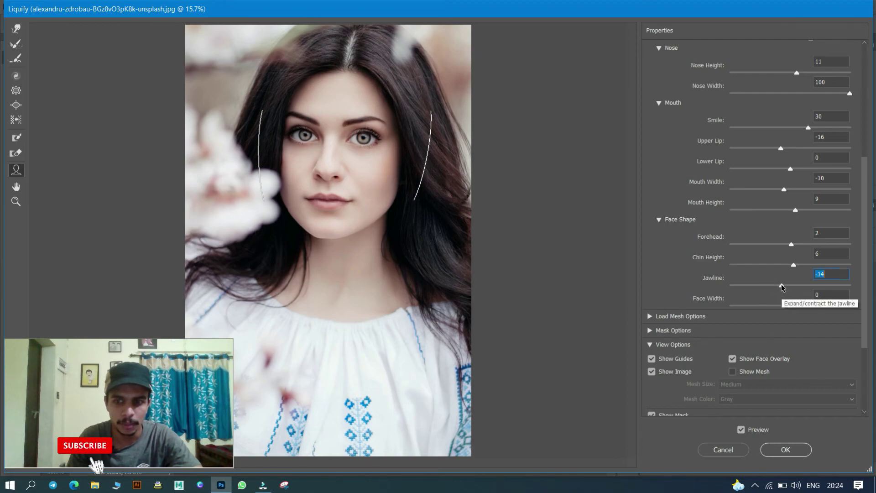
pyautogui.click(794, 306)
pyautogui.moveTo(797, 306)
pyautogui.mouseDown()
pyautogui.moveTo(829, 306)
pyautogui.moveTo(805, 305)
pyautogui.mouseUp()
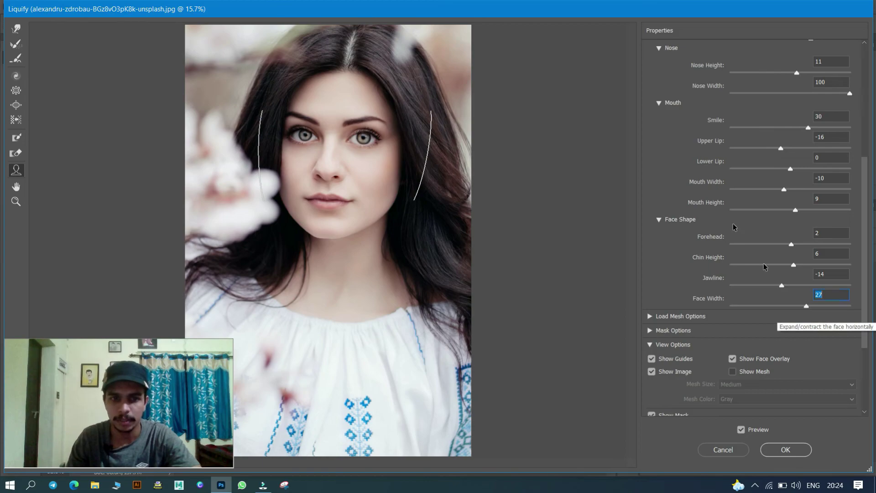
pyautogui.scroll(-1, 713, 236)
pyautogui.scroll(-2, 713, 237)
pyautogui.scroll(-1, 721, 192)
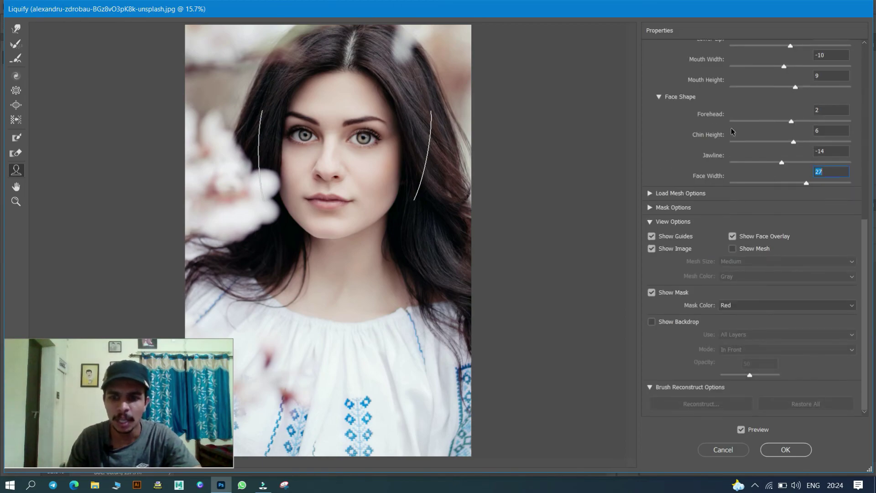
pyautogui.scroll(2, 732, 134)
pyautogui.scroll(2, 775, 127)
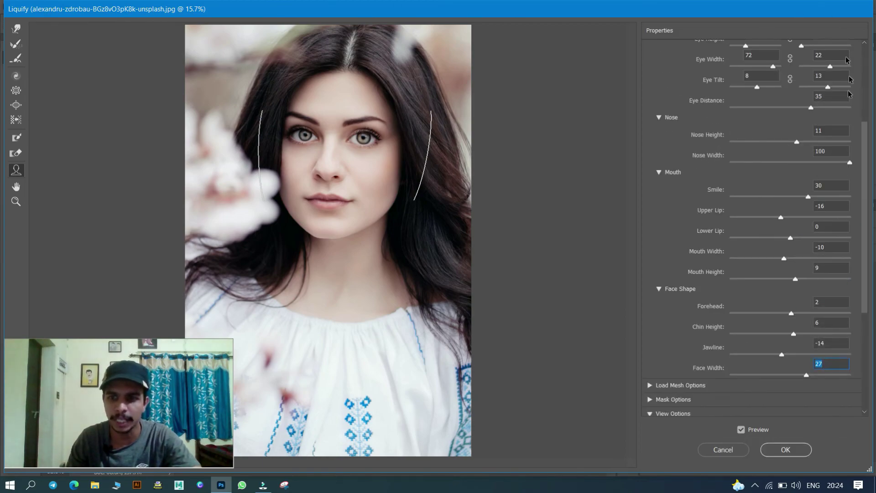
pyautogui.scroll(1, 815, 118)
pyautogui.scroll(2, 815, 118)
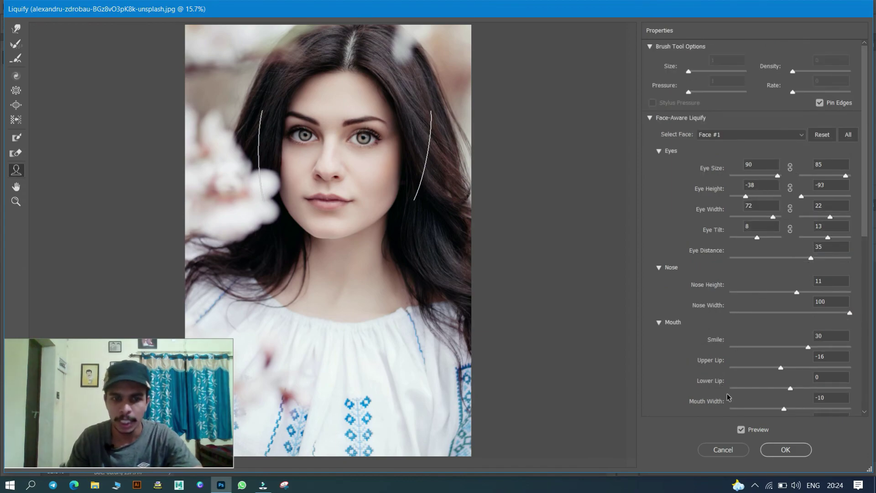
# Step: Commit the Liquify edits to Layer 1, then toggle its visibility to compare with the original
pyautogui.click(791, 450)
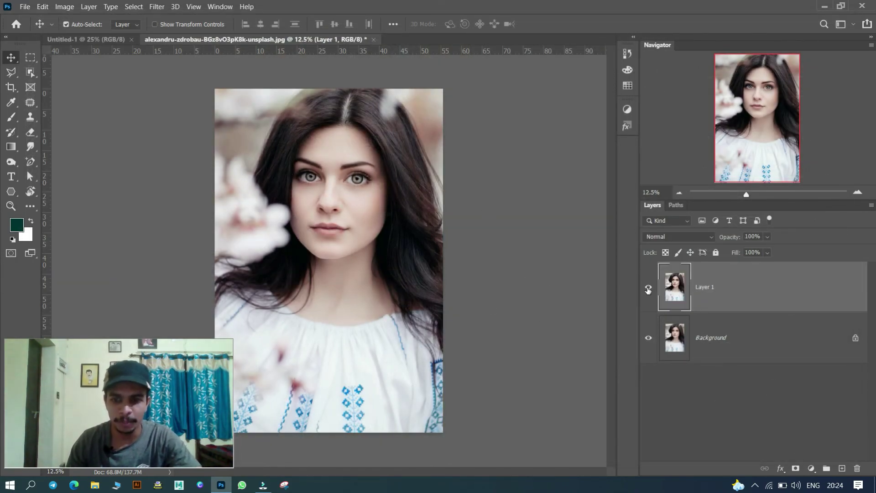
pyautogui.click(648, 290)
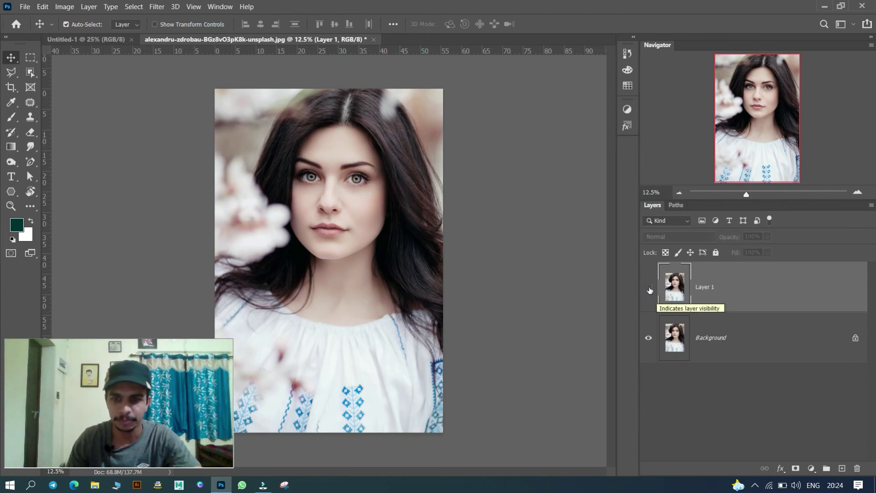
pyautogui.click(650, 291)
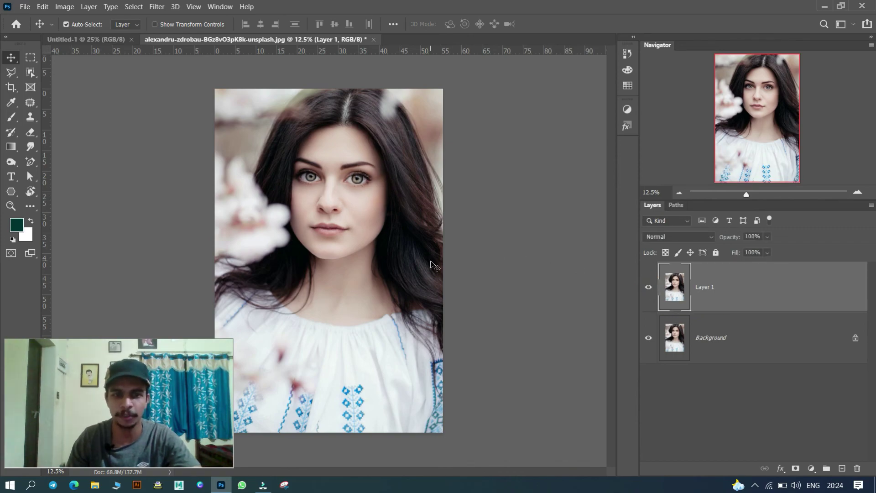